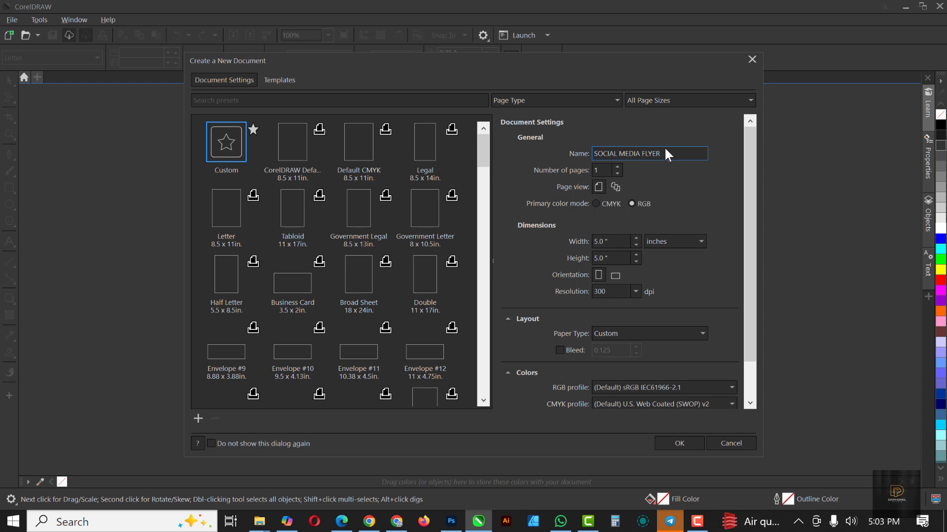
Step: Create an RGB document named SOCIAL MEDIA FLYER, 5 by 5 inches at 300 dpi
left_click_drag(668, 154, 586, 156)
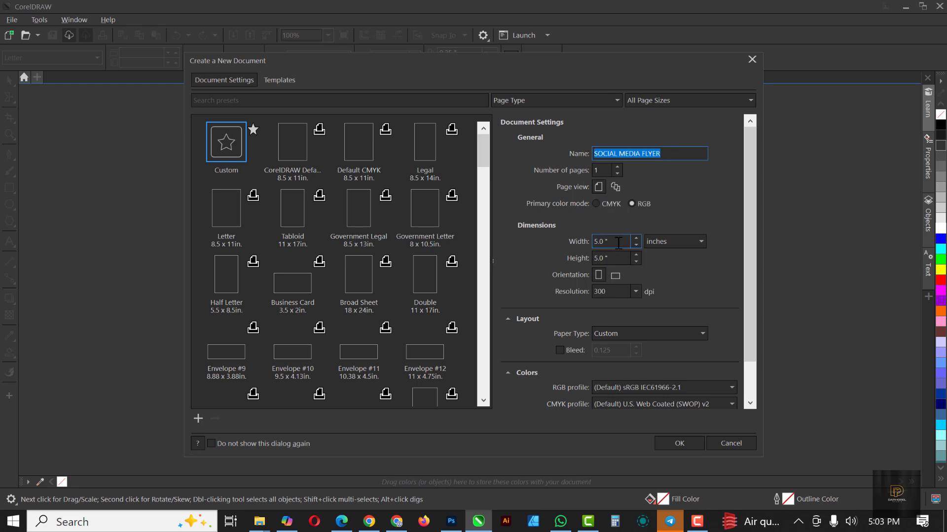
left_click_drag(614, 242, 554, 241)
left_click_drag(611, 259, 581, 257)
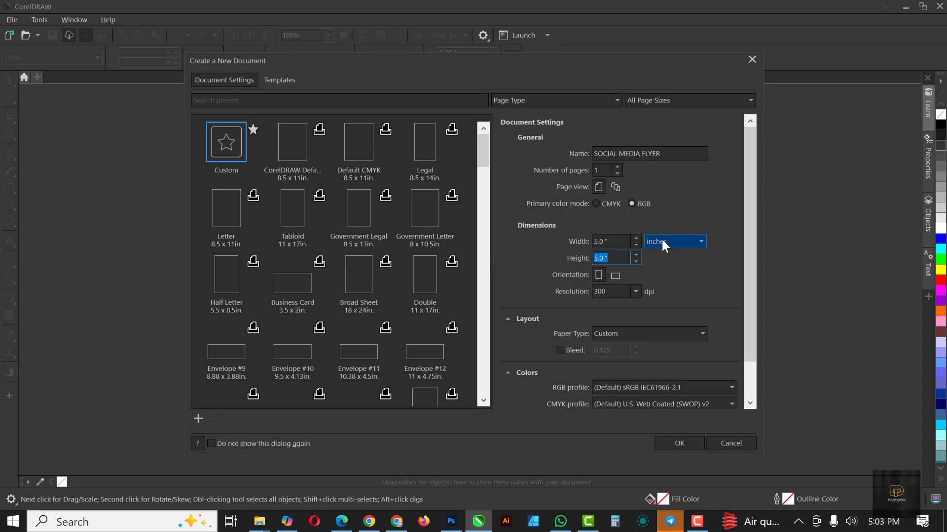
left_click(617, 295)
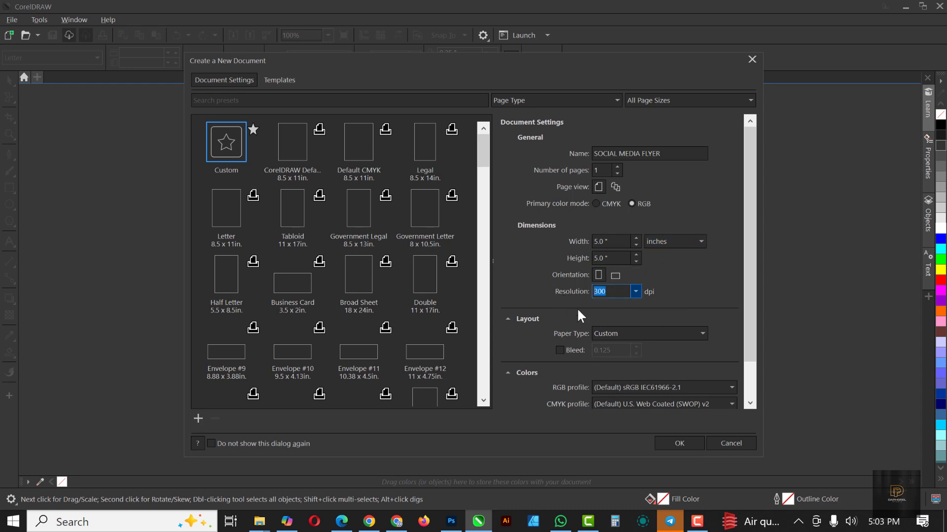
left_click(679, 442)
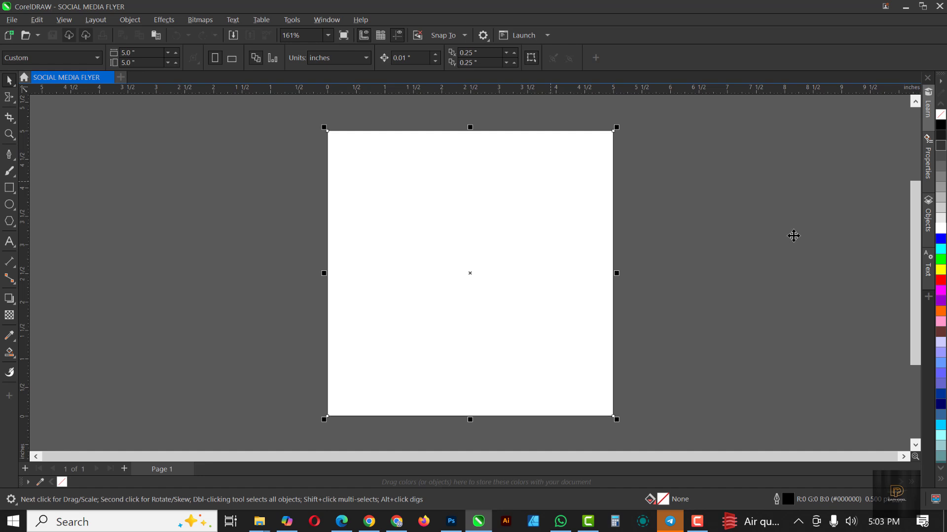
Step: Fill the page-sized rectangle with white, keep it aligned to the page, and set its outline to None
left_click(940, 228)
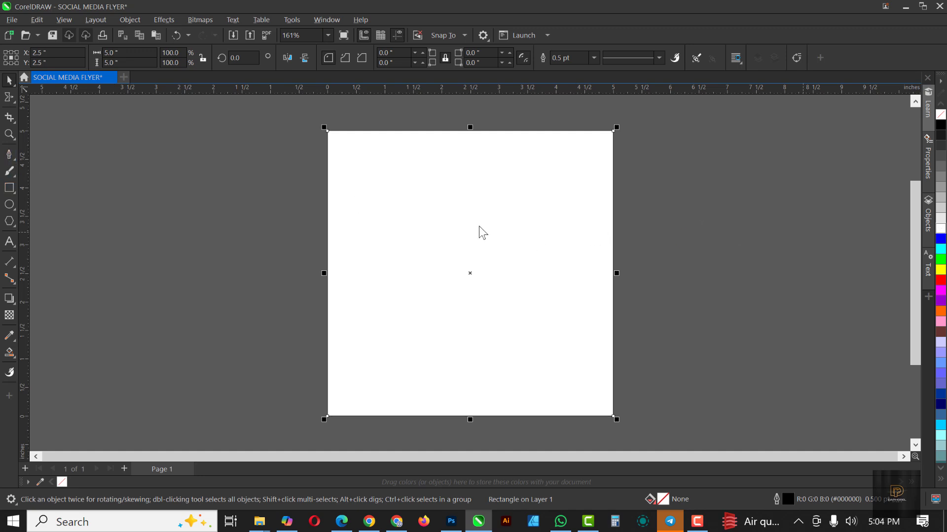
left_click_drag(480, 224, 306, 242)
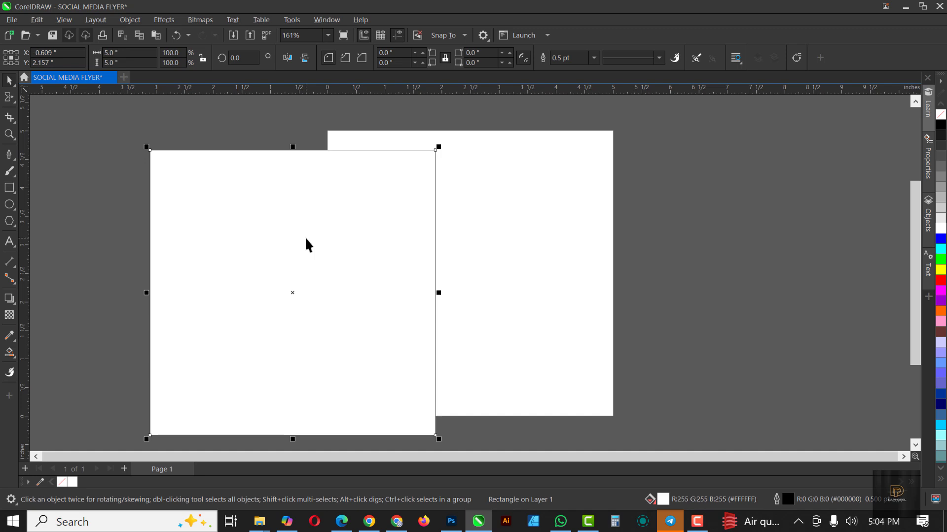
key("ctrl+z")
right_click(940, 116)
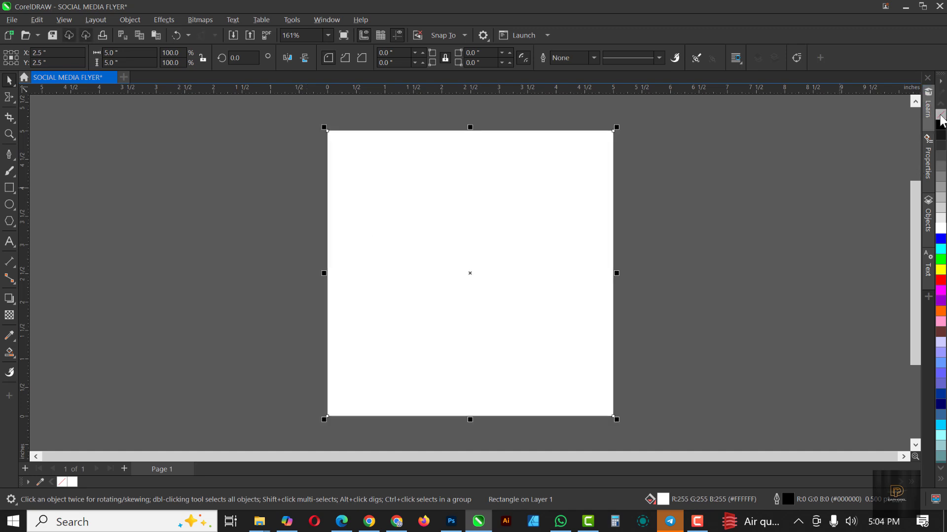
left_click(593, 58)
left_click(569, 70)
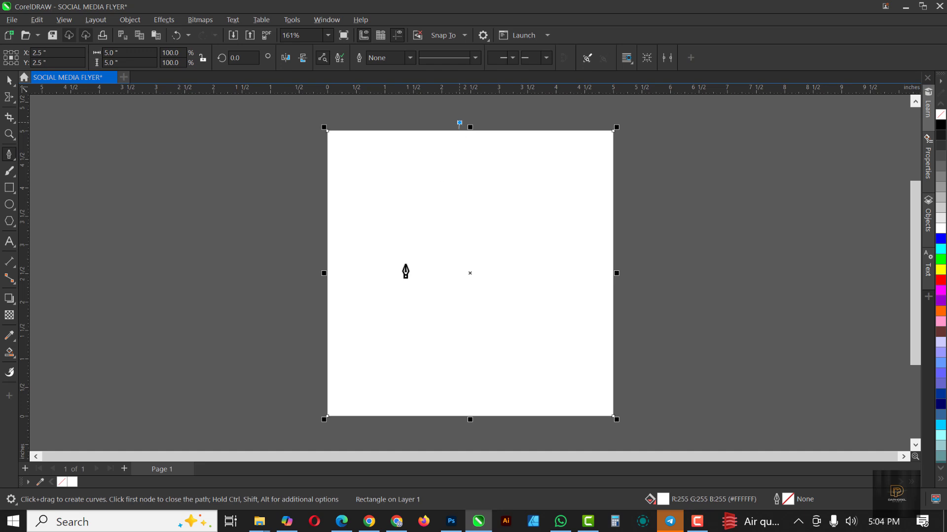
Step: Draw a slanted line about 5.45 inches tall across the page and smart-fill the area on its left side
left_click(415, 436)
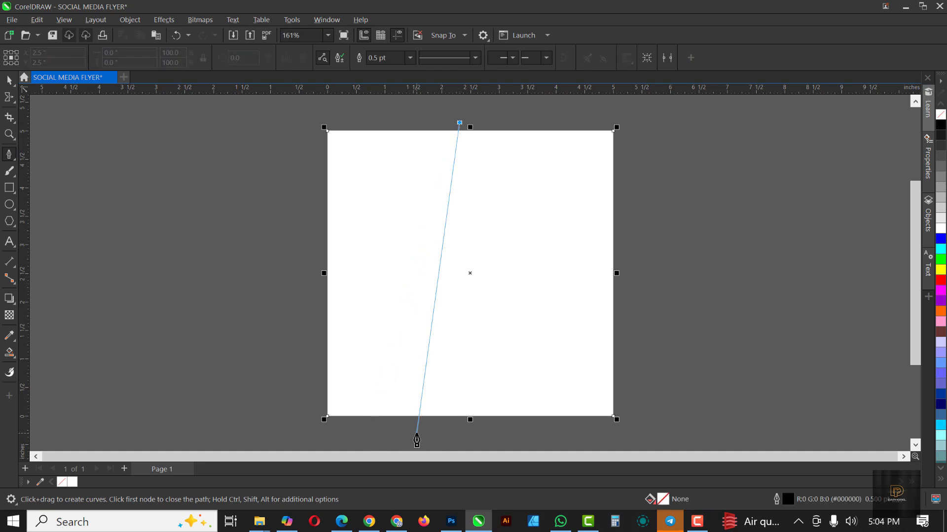
double_click(421, 434)
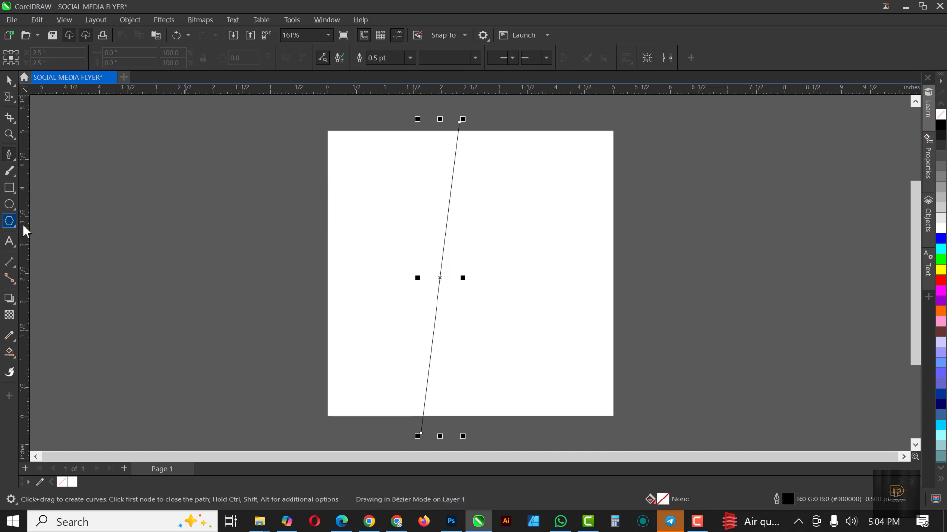
left_click(11, 351)
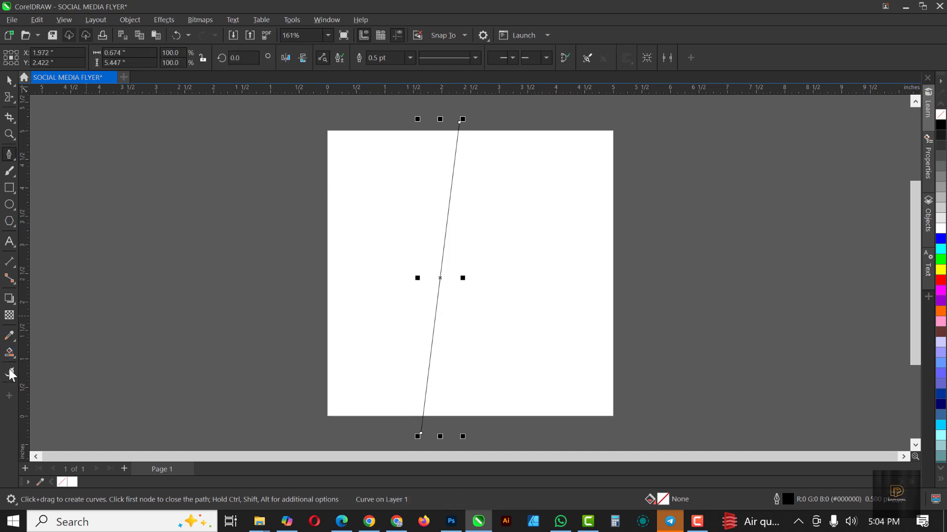
left_click(9, 354)
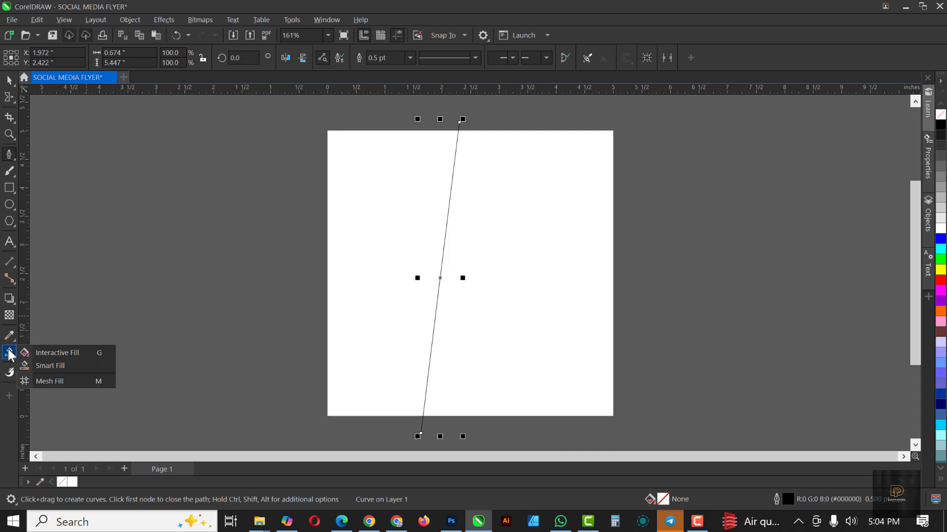
left_click(62, 365)
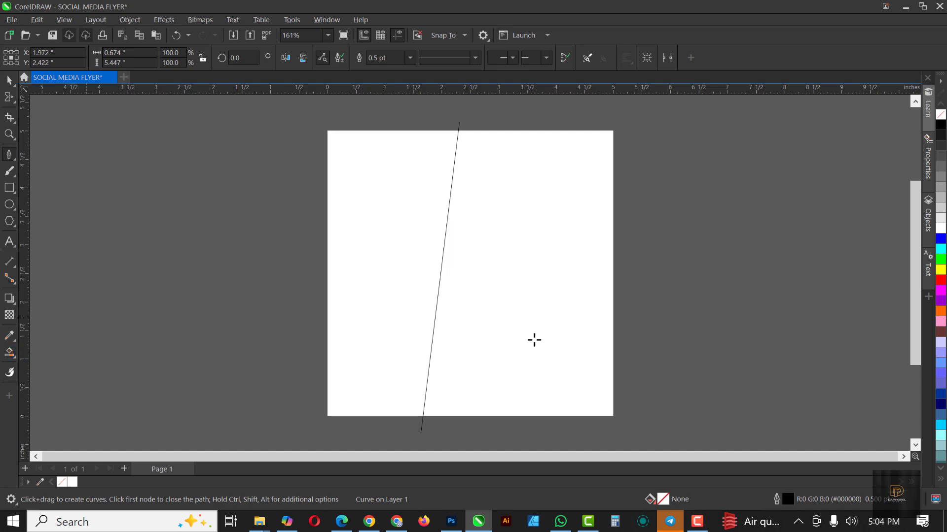
left_click(391, 188)
left_click(483, 111)
Step: Delete the slanted dividing line
scroll(461, 124, "up", 7)
key("space")
left_click(445, 143)
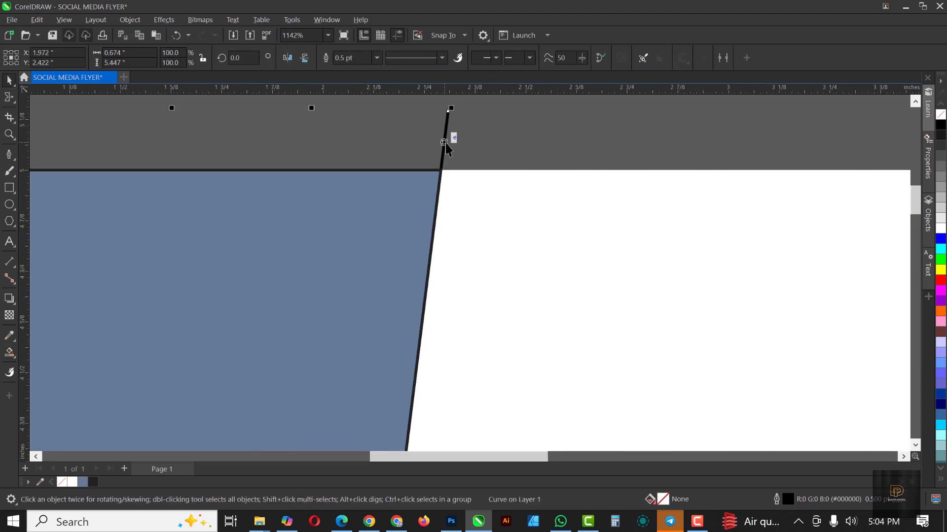
scroll(445, 143, "down", 3)
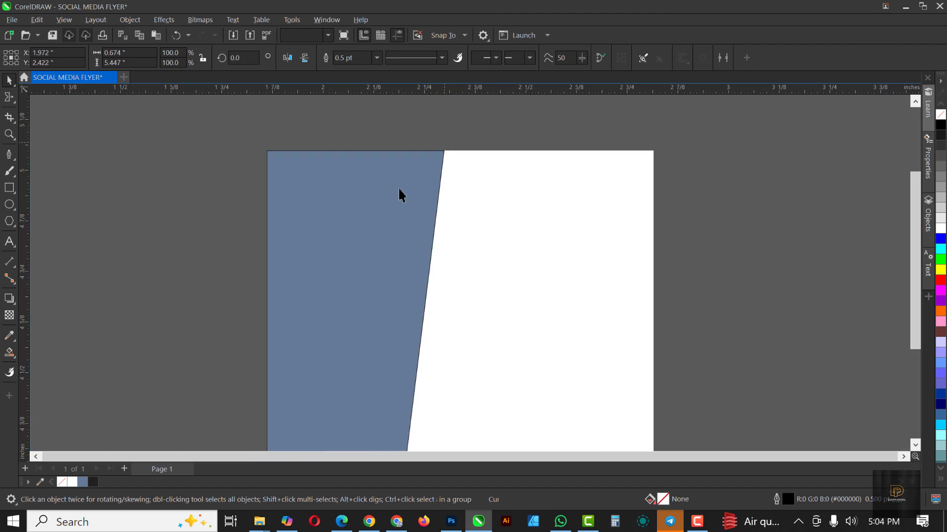
scroll(398, 197, "down", 3)
Step: Set the outline of the smart-filled slanted panel to None
left_click(397, 206)
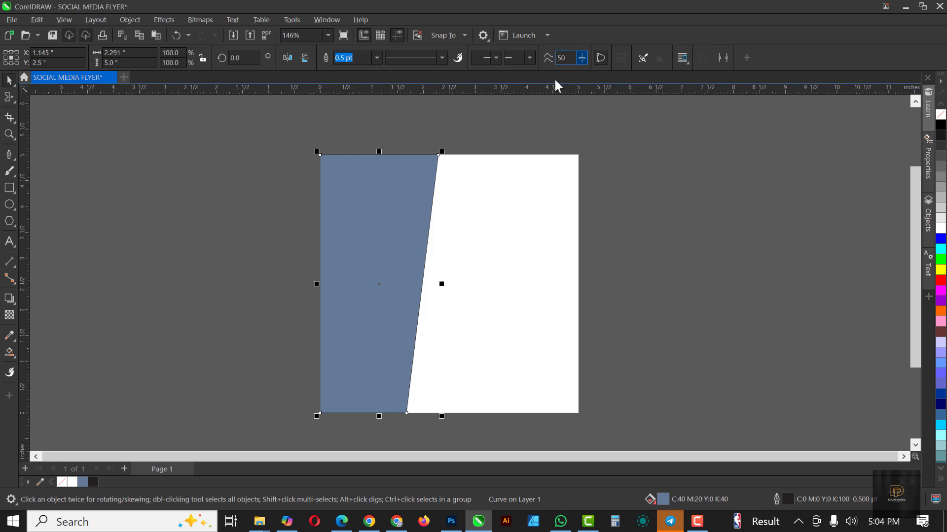
left_click(376, 59)
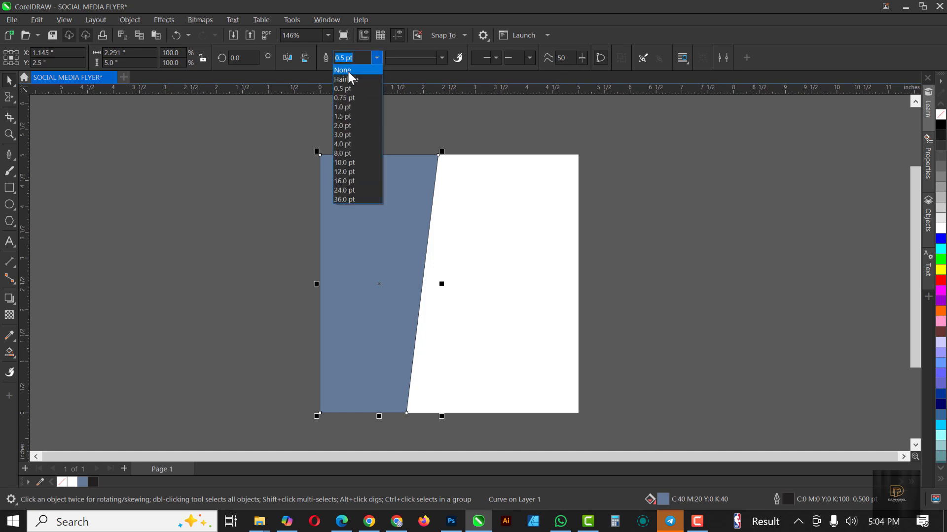
left_click(348, 72)
Step: Widen the slanted panel to about 2.69 inches and fill it with grey #999999
left_click_drag(442, 285, 462, 286)
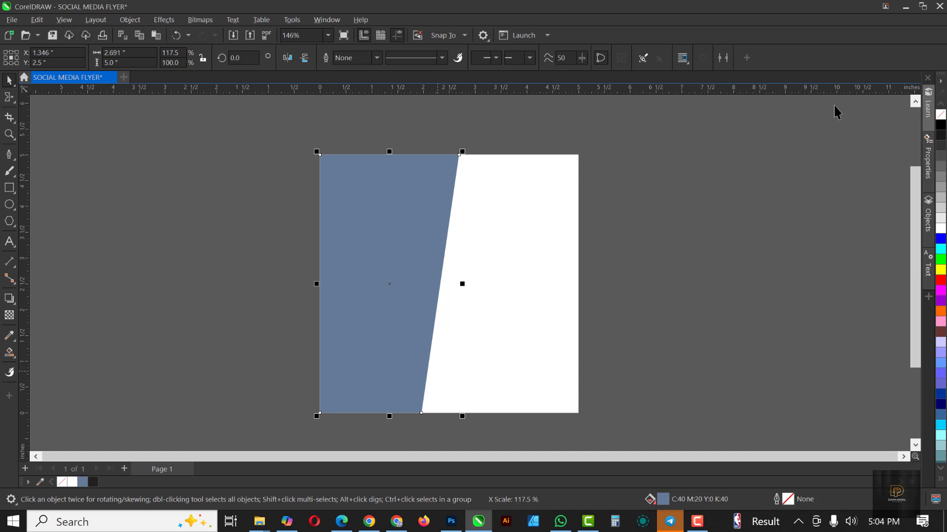
left_click(939, 190)
Step: Draw a rectangle about 2.69 by 3.69 inches over the panel's slanted edge and fill it with dark grey #4D4D4D
left_click(9, 188)
left_click_drag(357, 187, 498, 379)
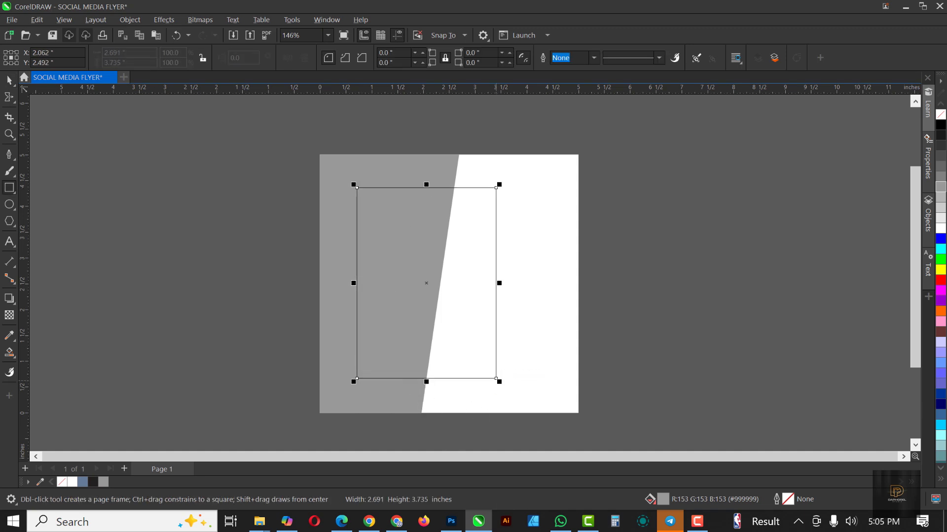
left_click(941, 157)
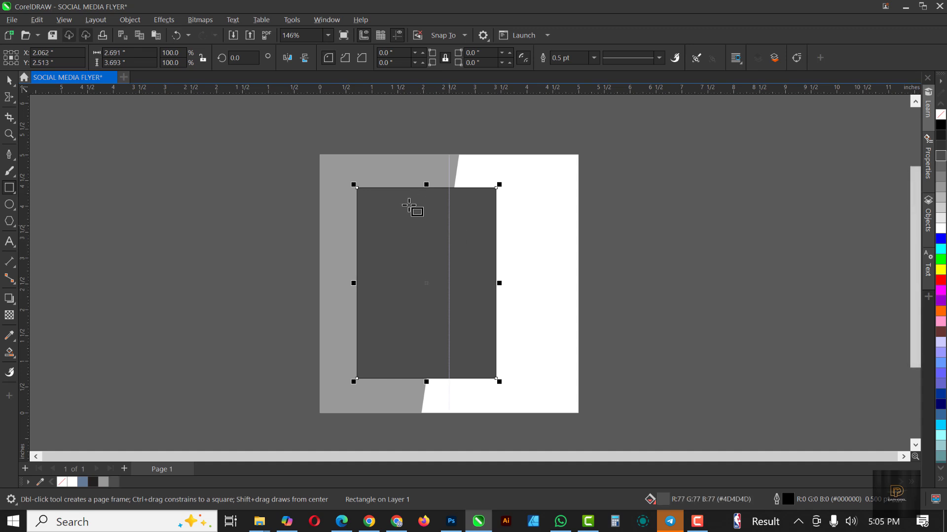
Step: Set the dark grey rectangle's outline to None
left_click(384, 229)
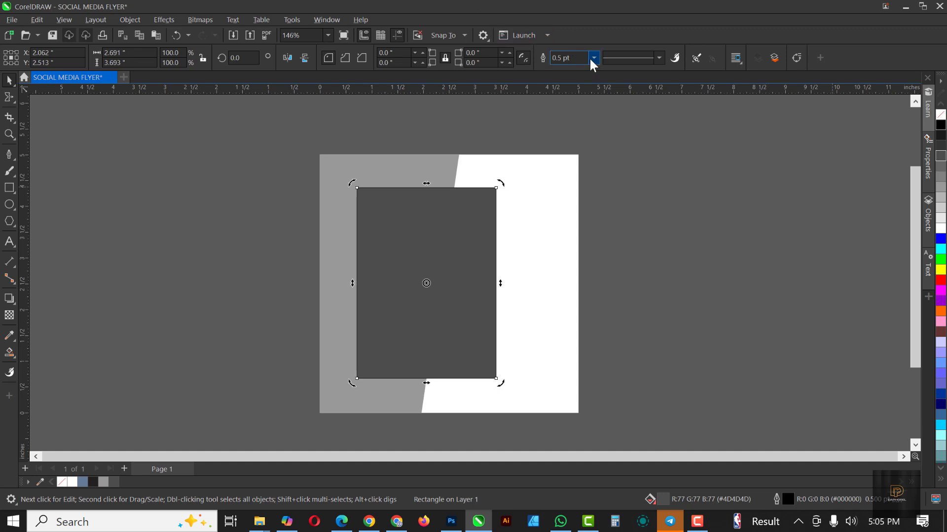
left_click(589, 59)
left_click(568, 67)
left_click(677, 202)
left_click(419, 268)
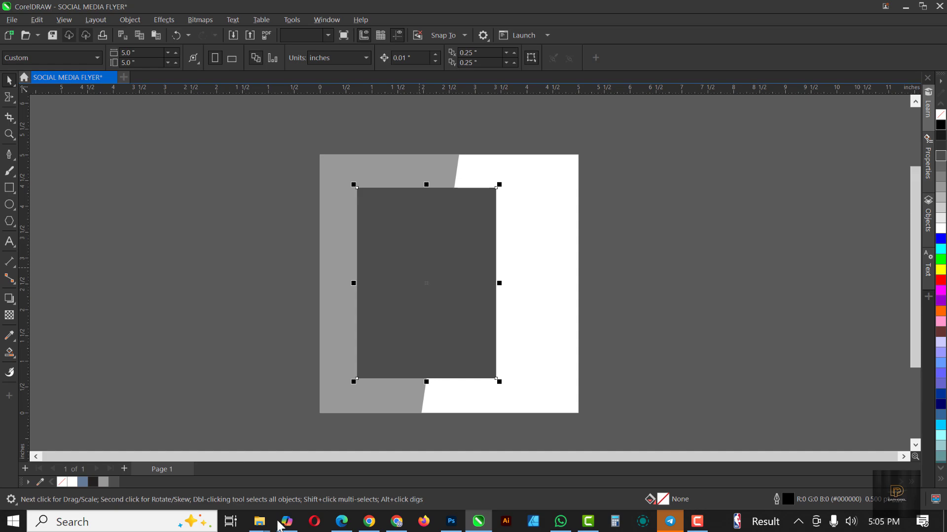
Step: Copy the photo of the model in purple from the PREMIUM IMAGES' folder and paste it into the CorelDRAW flyer
mouse_move(259, 521)
left_click(195, 468)
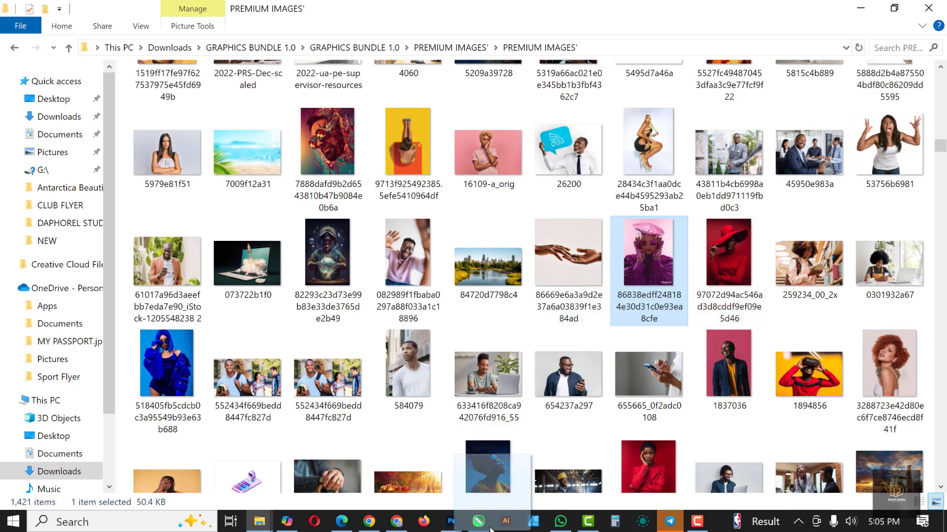
left_click(487, 522)
key("ctrl+v")
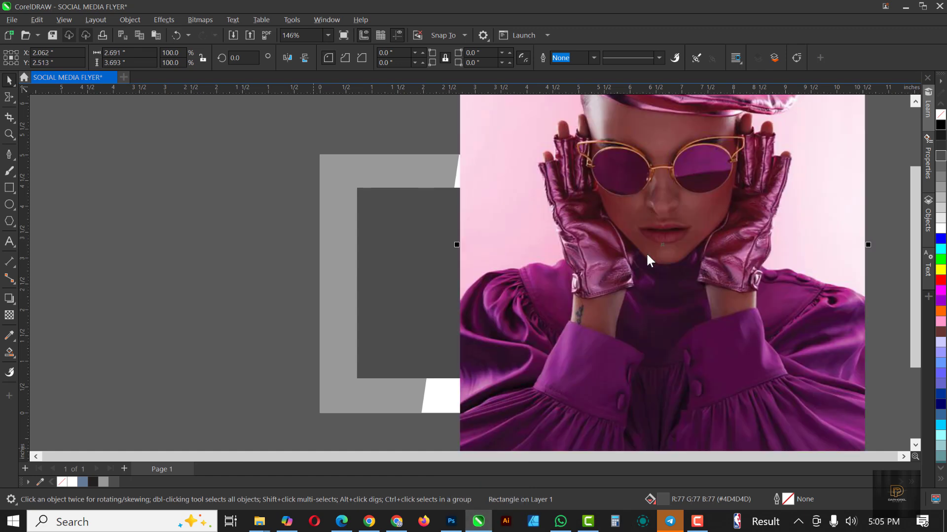
Step: Scale the pasted photo down to about 4.86 by 6.61 inches and move it off the page to the right
scroll(446, 275, "down", 2)
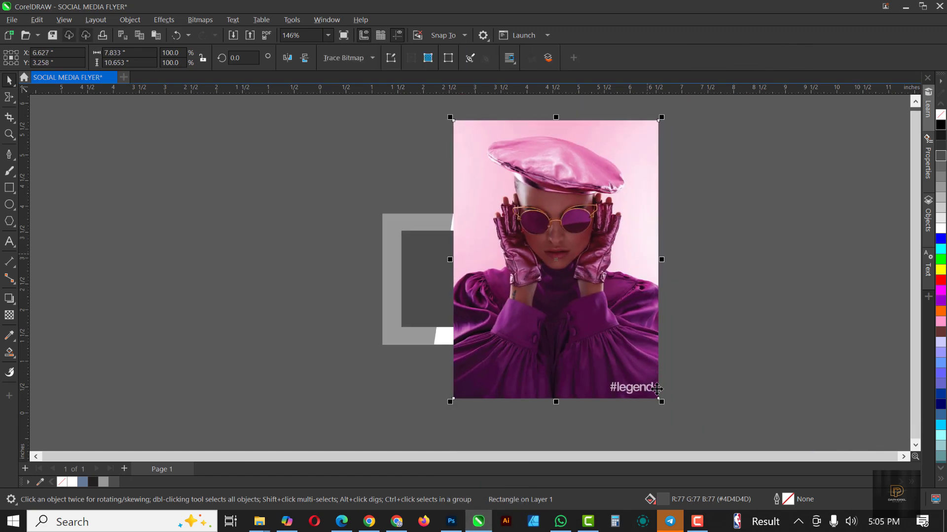
scroll(661, 394, "up", 1)
left_click_drag(661, 400, 617, 341)
left_click_drag(563, 272, 645, 278)
Step: PowerClip the photo inside the dark grey rectangle
right_click(622, 247)
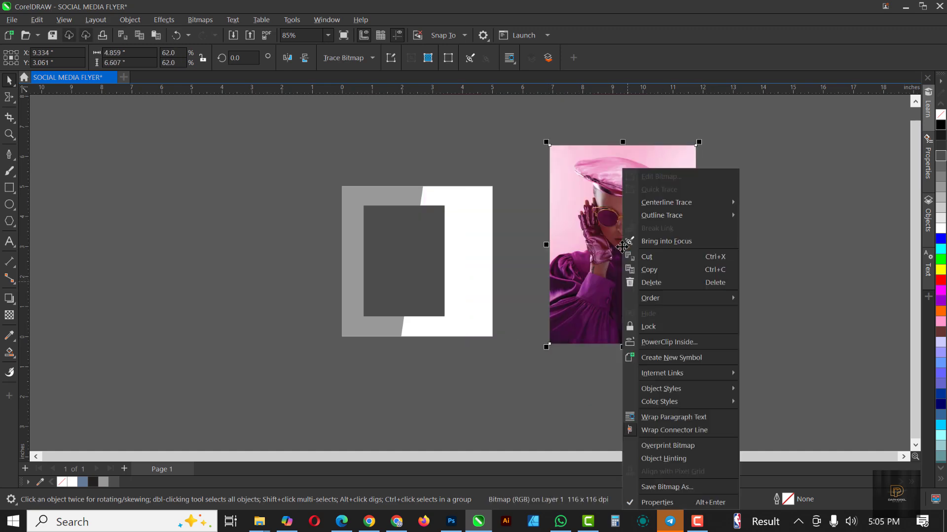
left_click(668, 342)
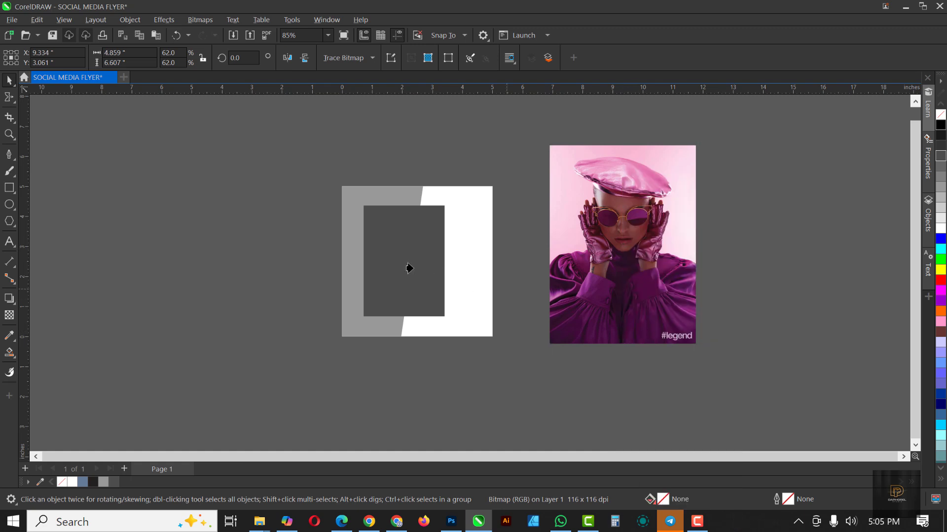
left_click(386, 262)
Step: Scale the clipped photo to about 3.0 by 4.08 inches and reposition it so the beret and face fit the frame
scroll(389, 261, "up", 1)
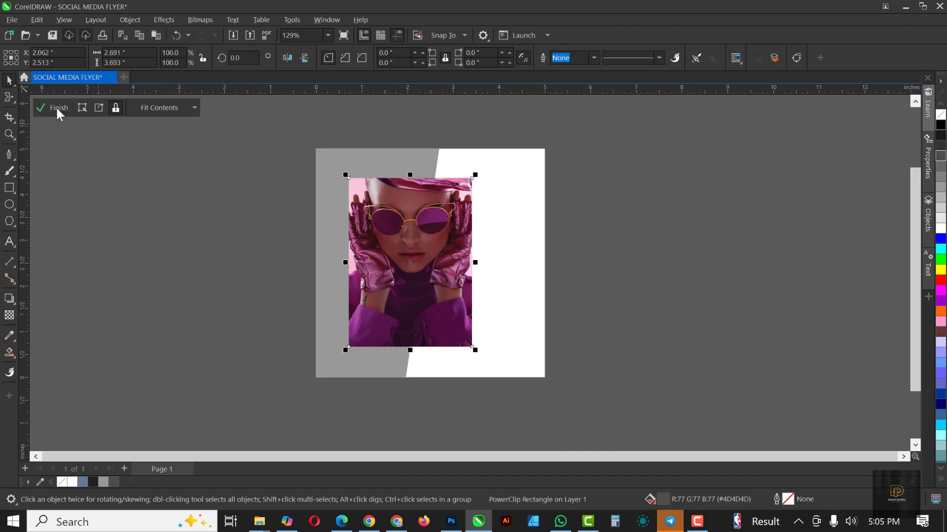
left_click(54, 108)
left_click(427, 232)
left_click_drag(525, 417, 488, 367)
left_click_drag(447, 313, 442, 313)
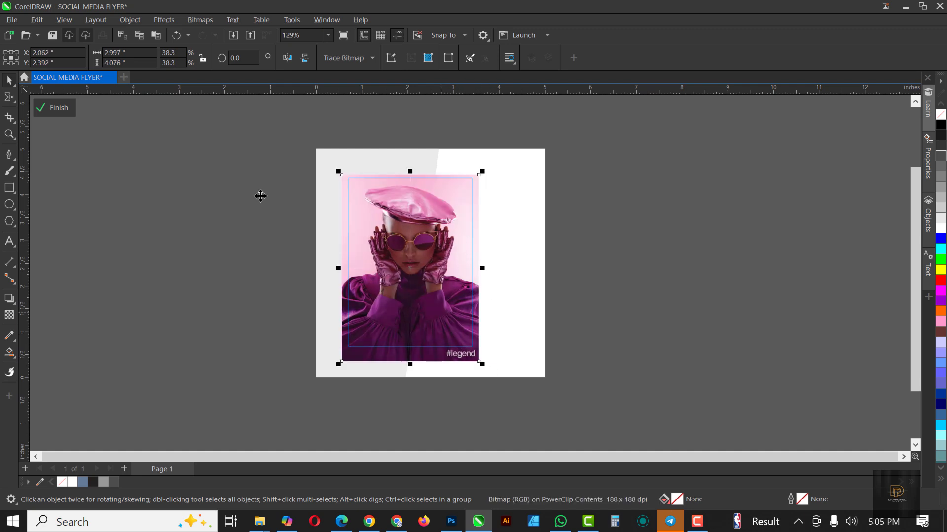
left_click(53, 111)
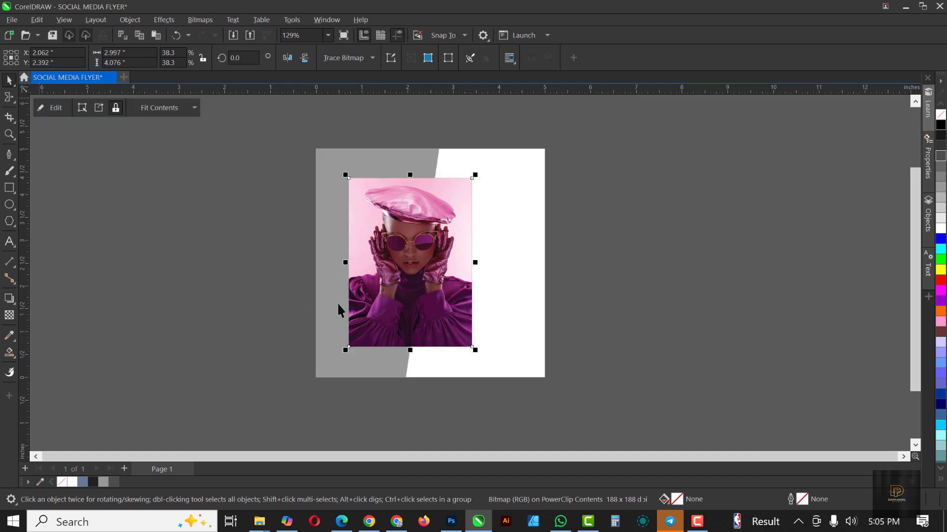
key("Escape")
left_click_drag(480, 176, 533, 171)
left_click(352, 163)
left_click_drag(355, 162, 242, 170)
key("ctrl+z")
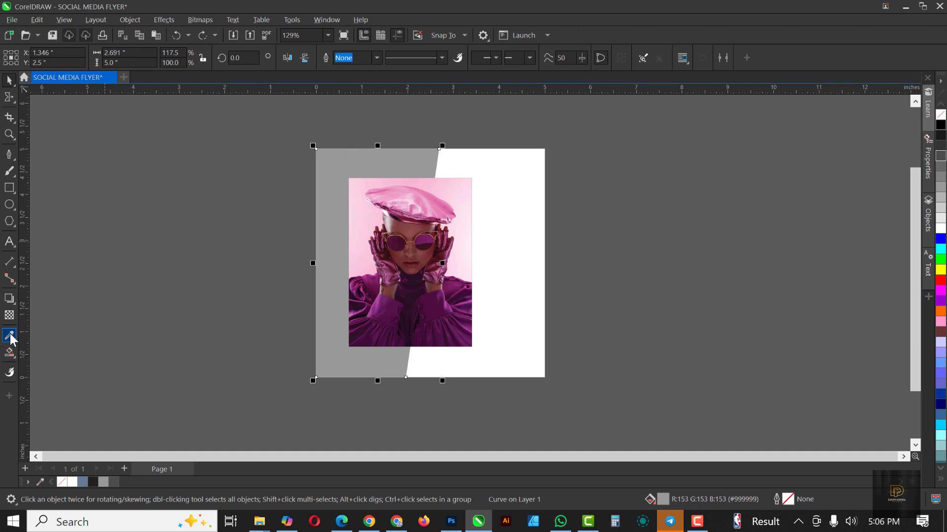
Step: Sample the dark purple #311128 from the model's clothing and apply it as the slanted panel's fill
left_click(413, 287)
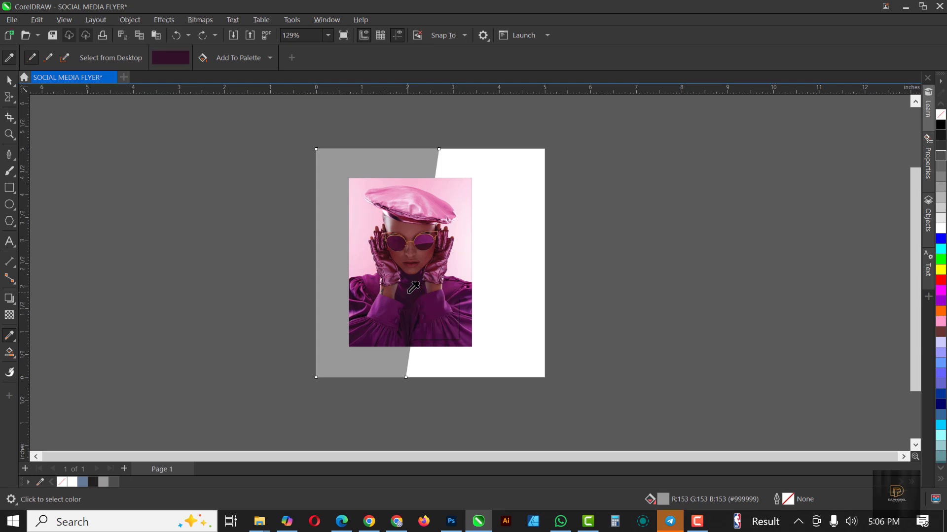
left_click(330, 220)
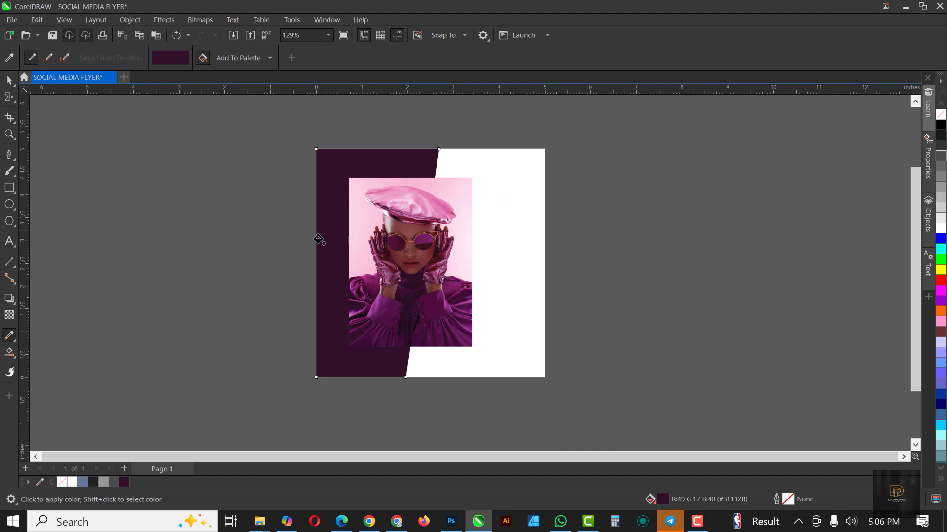
left_click(9, 83)
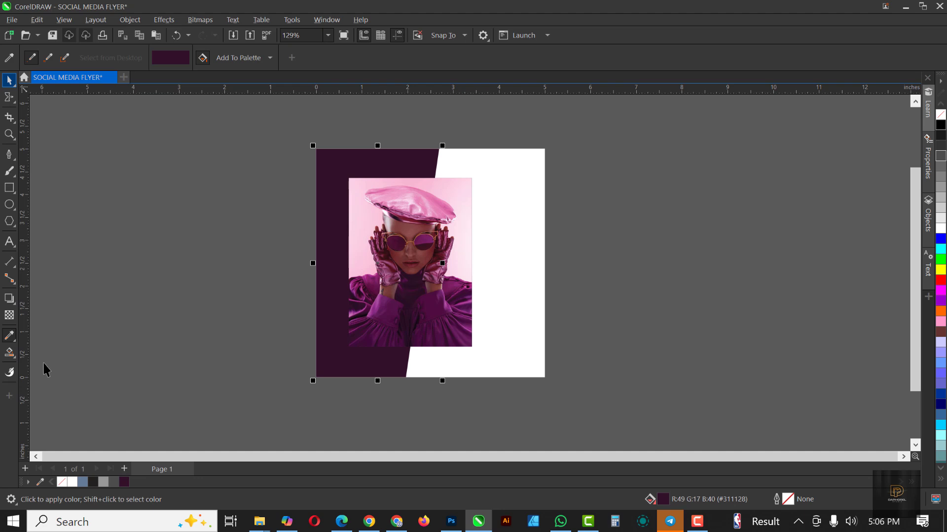
left_click(9, 81)
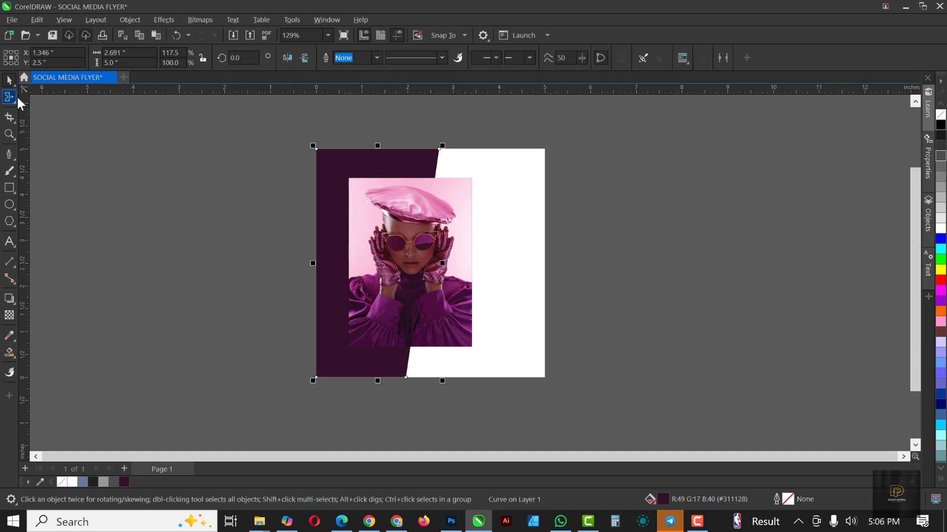
Step: Fill the flyer's background rectangle with the pink #EEADCF sampled from the beret in the photo
left_click(9, 336)
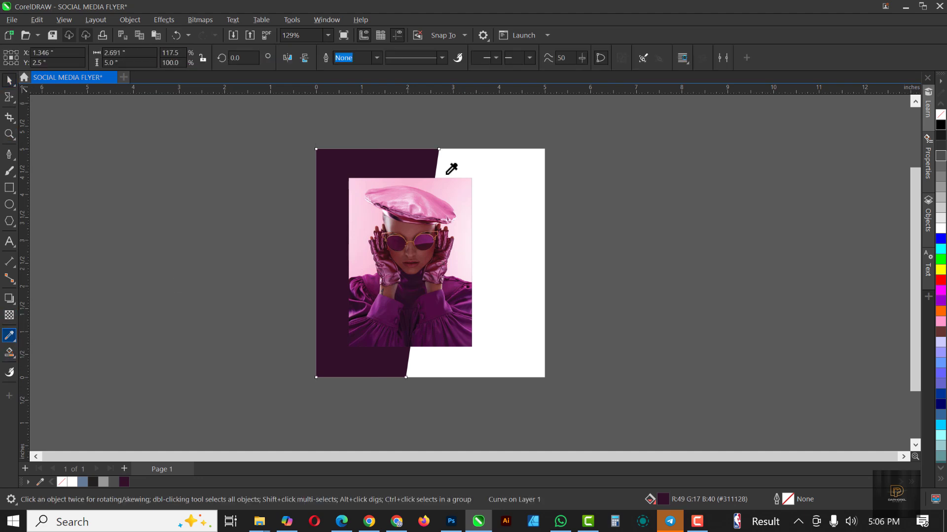
left_click(471, 187)
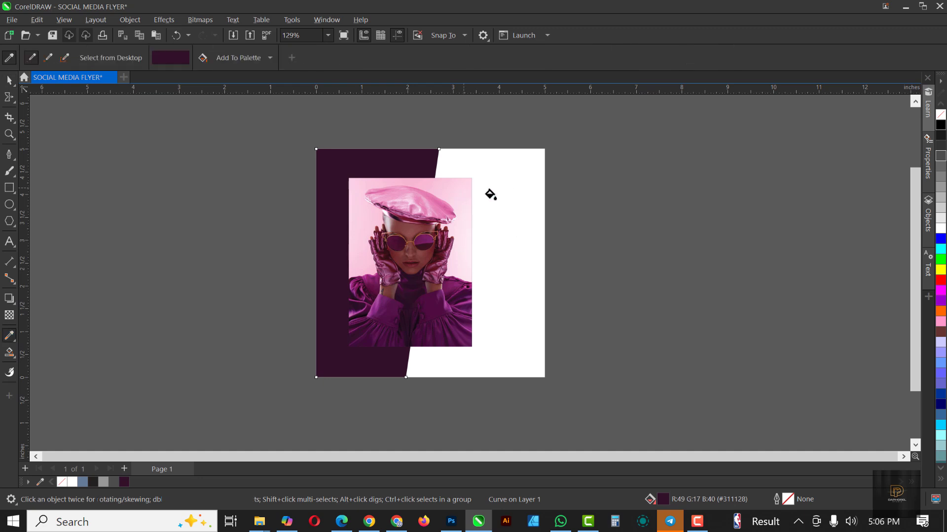
left_click(513, 204)
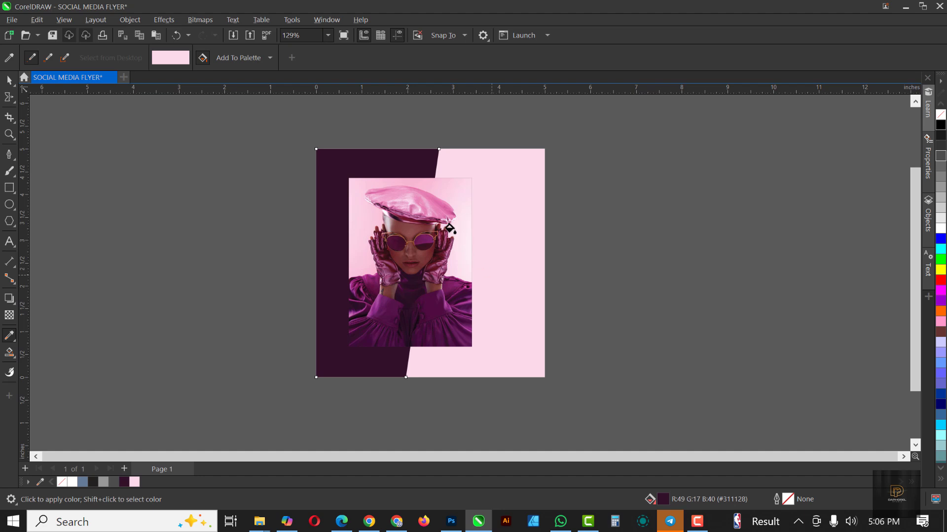
left_click(429, 208, "shift")
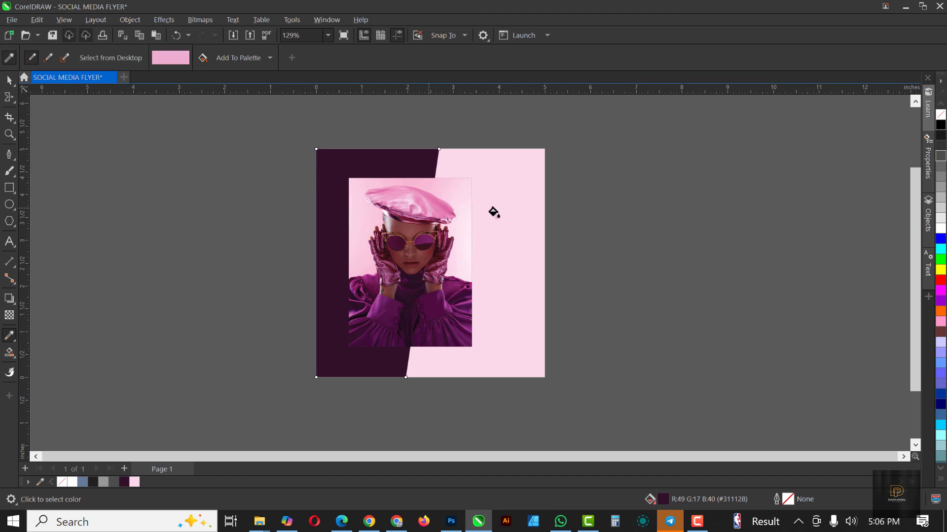
left_click(494, 212)
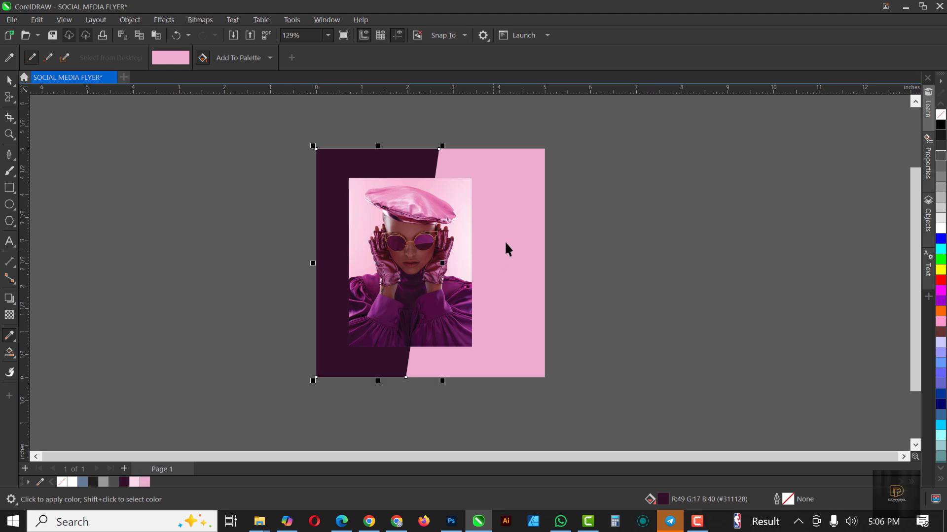
key("space")
left_click(454, 213)
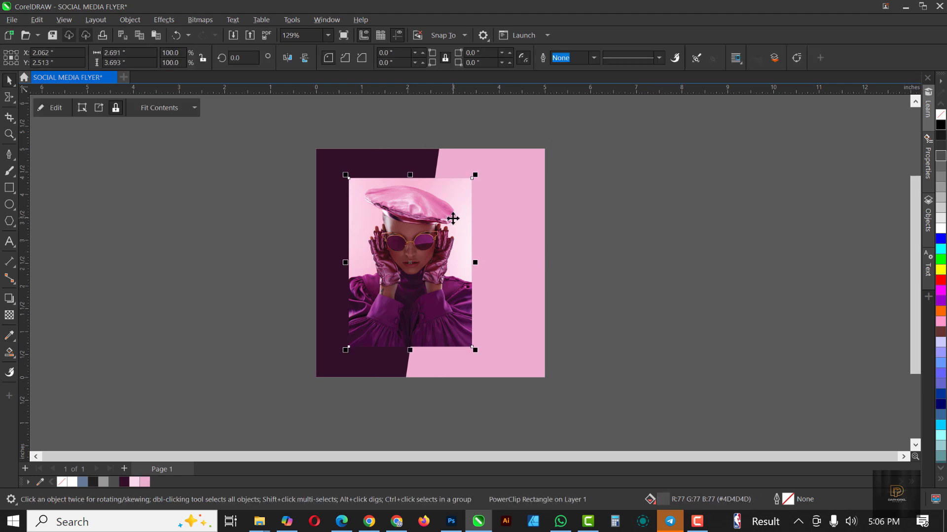
scroll(452, 218, "up", 2)
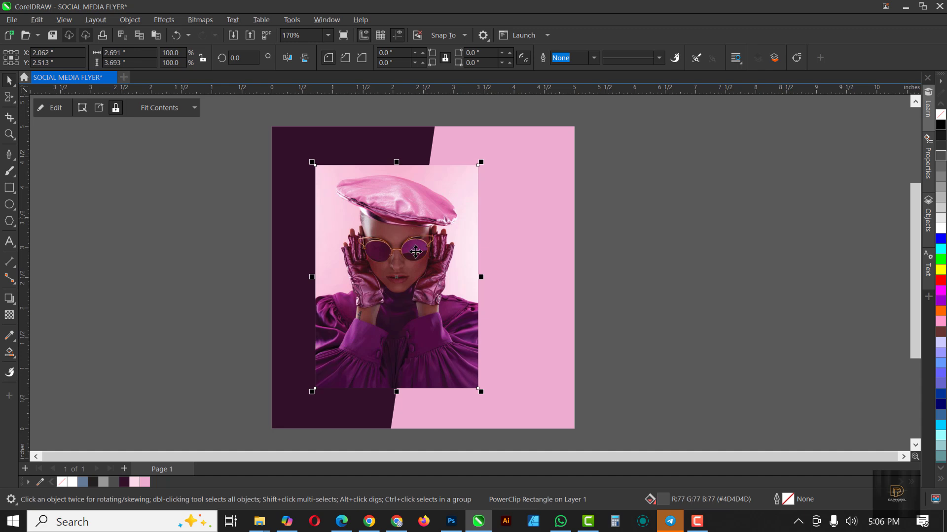
left_click_drag(434, 218, 710, 201)
key("ctrl+z")
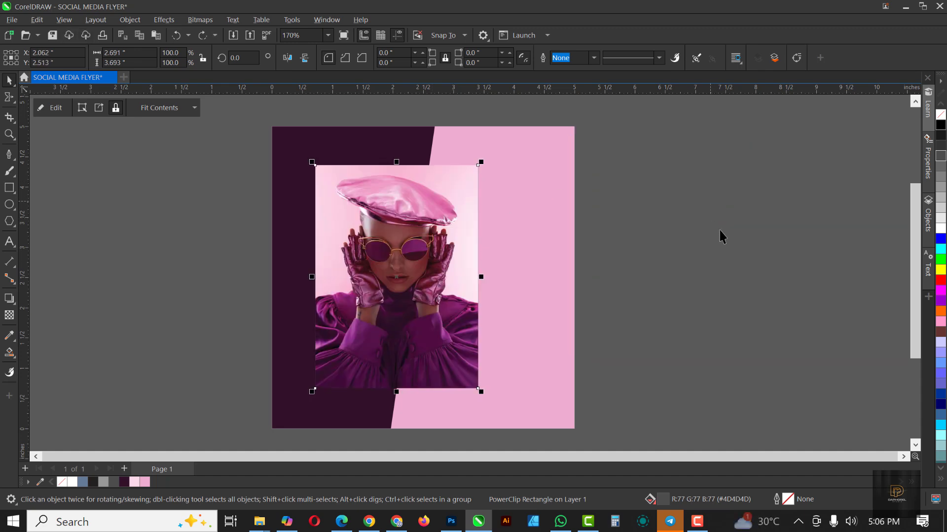
left_click(88, 188)
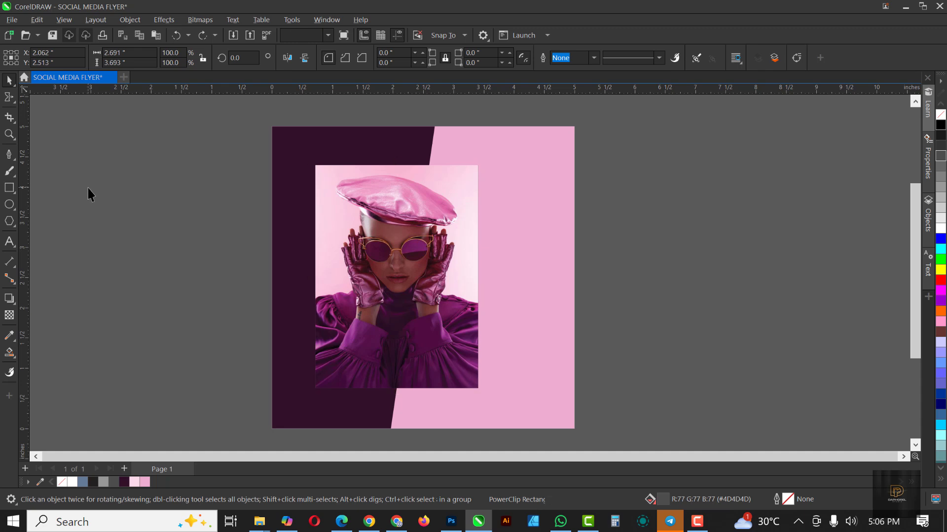
Step: Slice the framed photo in two with the Knife along a slanted straight line running past its upper and lower edges
left_click(389, 213)
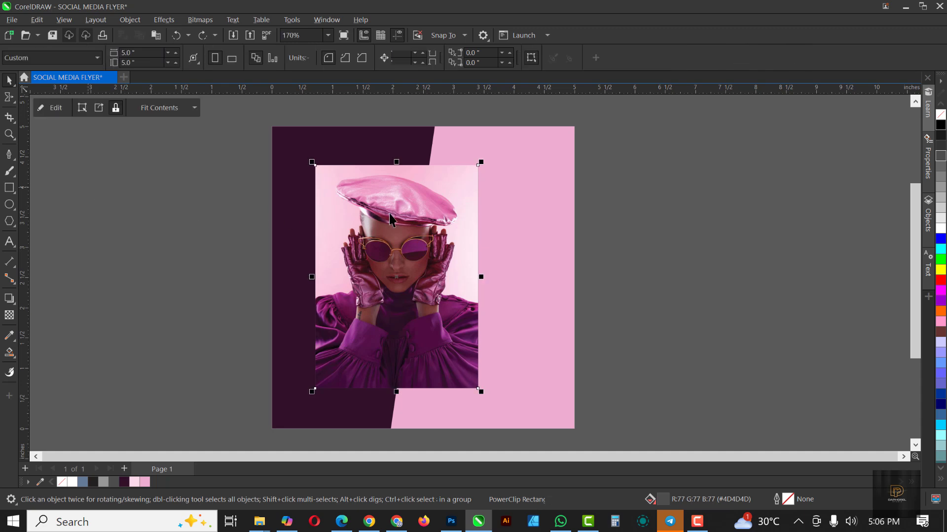
left_click(10, 99)
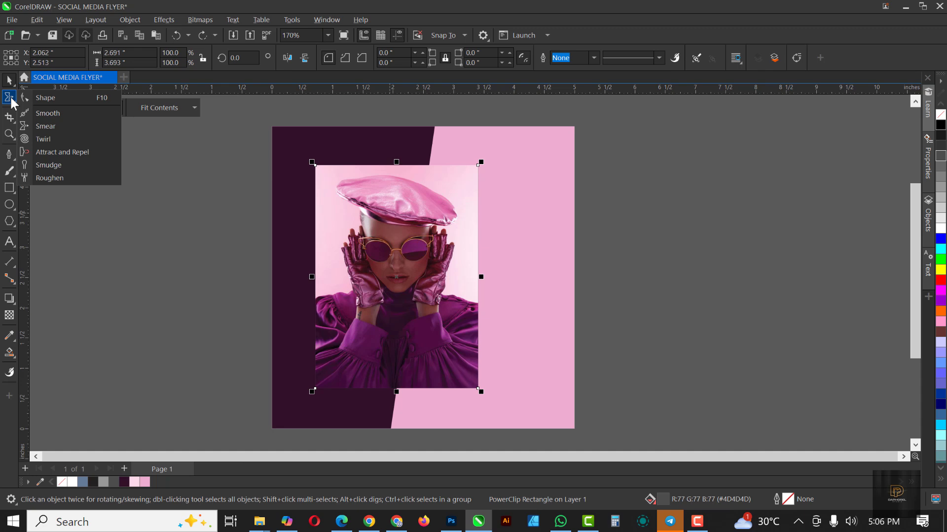
mouse_move(10, 117)
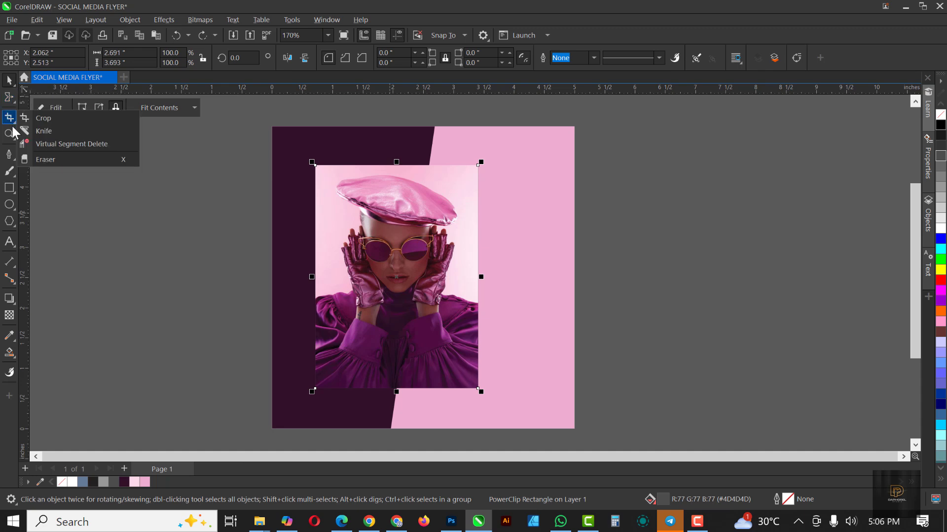
left_click(49, 141)
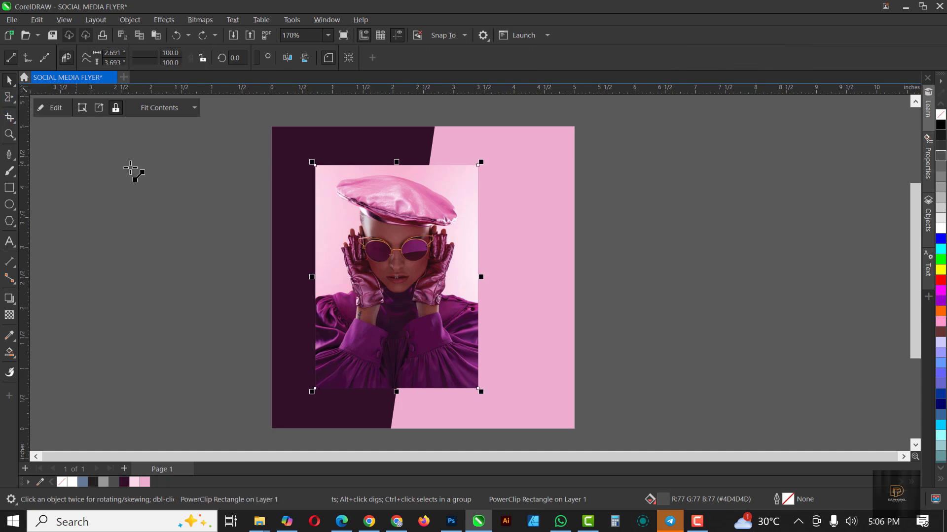
left_click(11, 58)
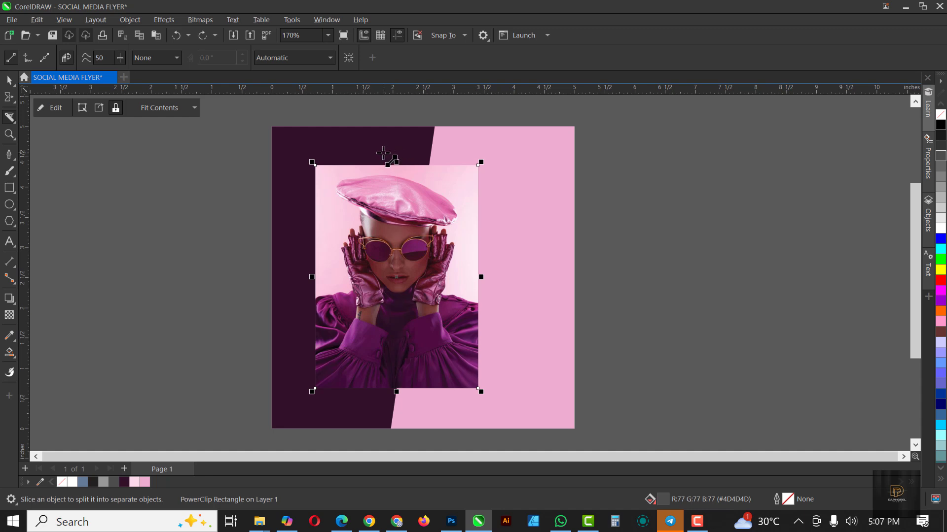
mouse_move(390, 151)
left_mouse_down()
mouse_move(345, 326)
mouse_move(353, 403)
left_mouse_up()
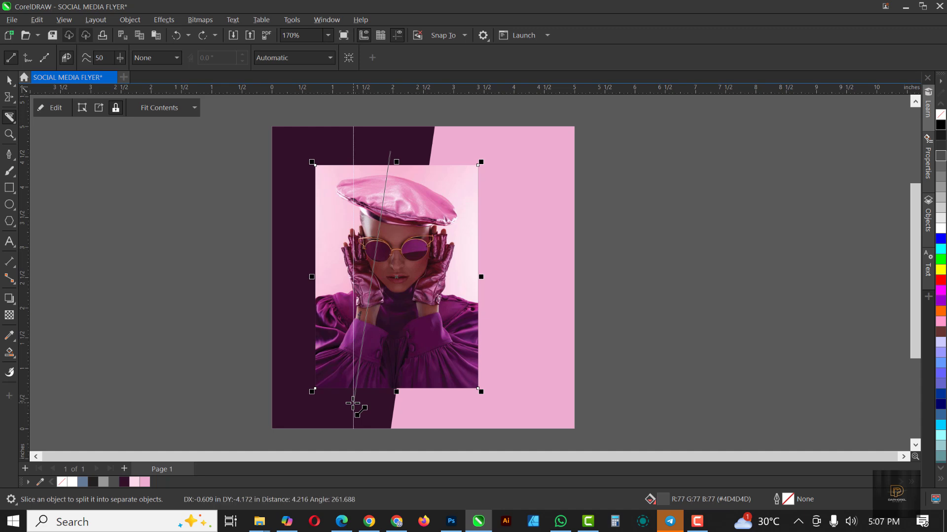
left_click_drag(353, 403, 352, 409)
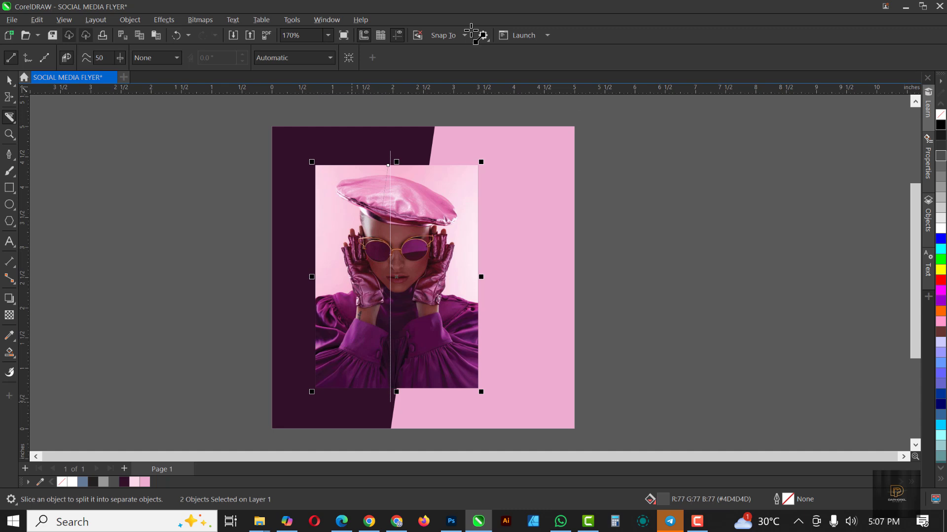
left_click(832, 280)
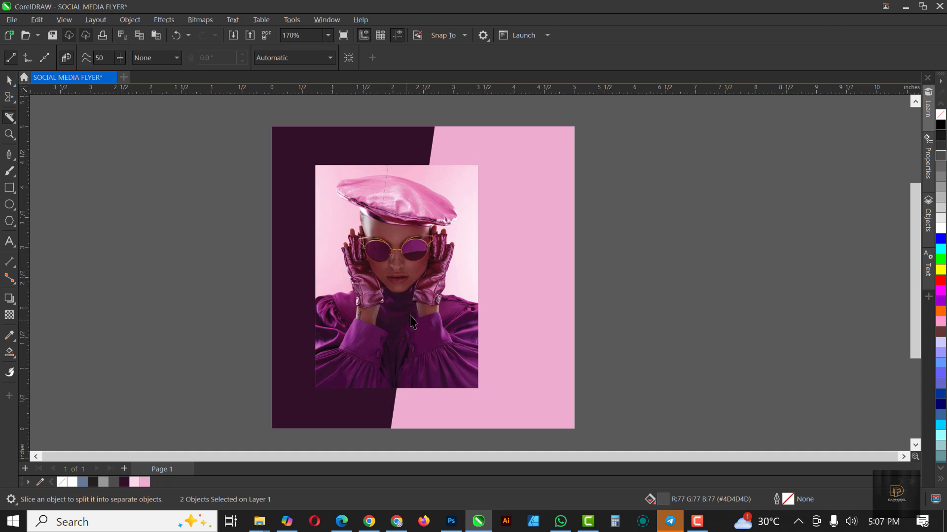
Step: Offset the right photo piece slightly down and right, and scale it to about 2.12 by 3.89 inches
key("space")
left_click(433, 264)
left_click_drag(434, 265, 432, 261)
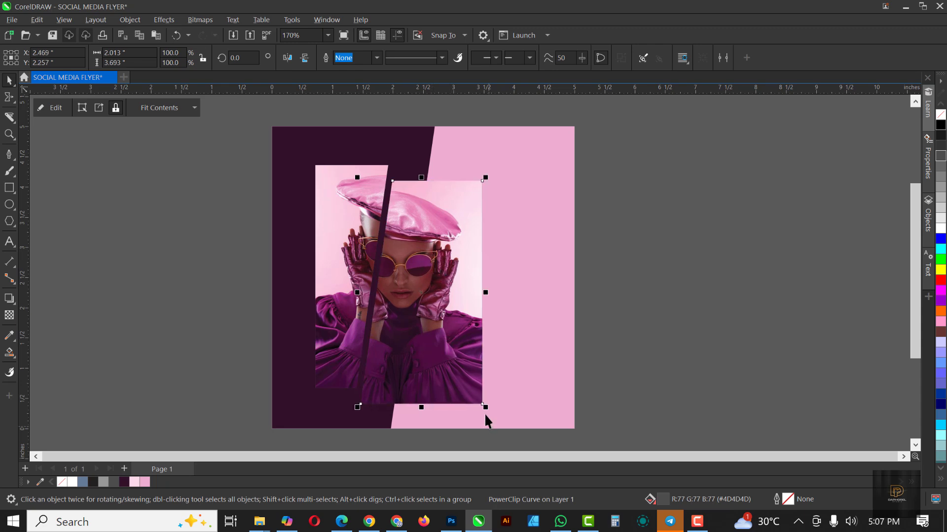
left_click_drag(488, 407, 494, 419)
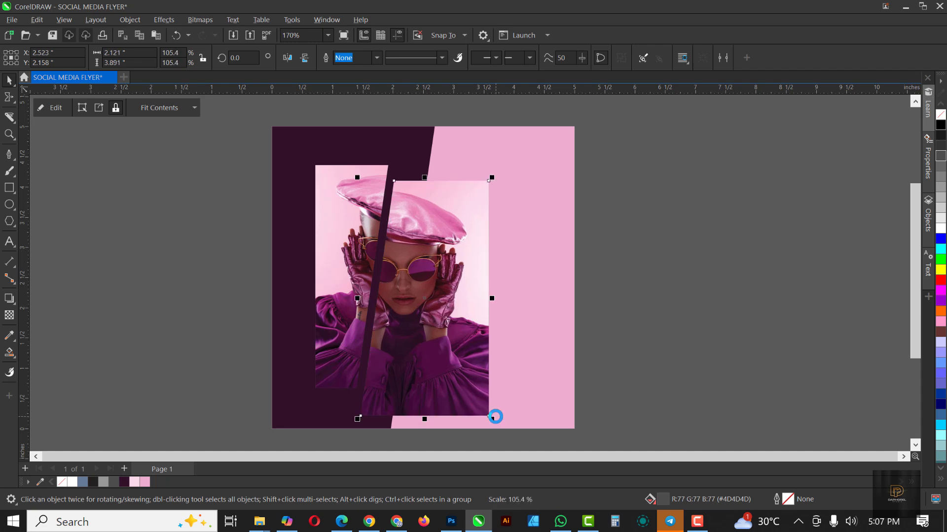
Step: Nudge both photo pieces together slightly up and to the left
left_click(347, 257, "shift")
key("Up")
key("Up")
key("Up")
key("Left")
key("Left")
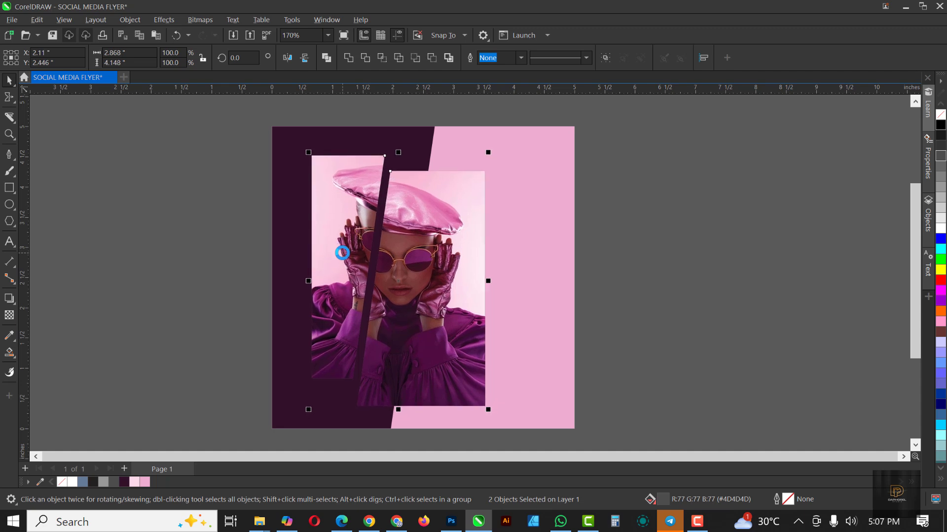
left_click(602, 291)
Step: Draw a circle about 1.26 inches in diameter just outside the page's right edge
left_click(561, 208)
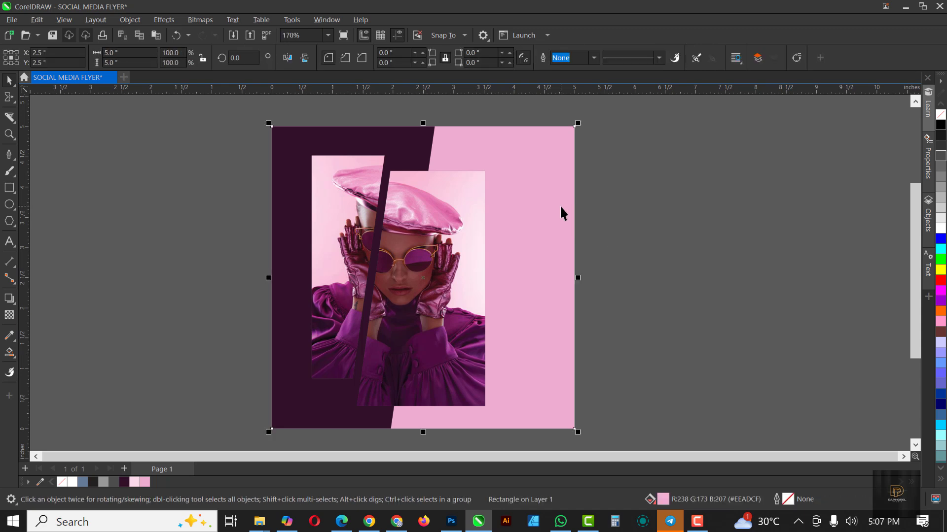
left_click(9, 206)
left_click_drag(598, 171, 671, 252)
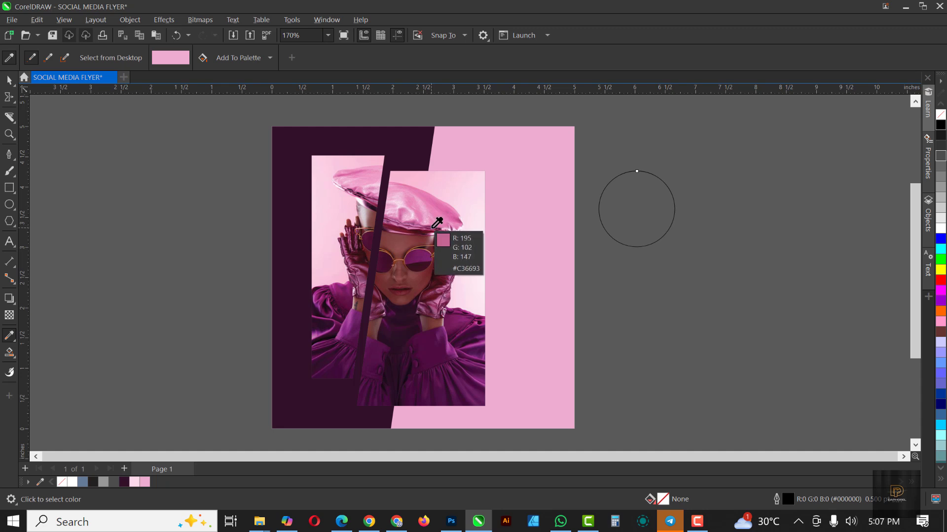
Step: Fill the circle with the dark pink #AC4477 sampled from the beret and remove its outline
left_click(442, 220)
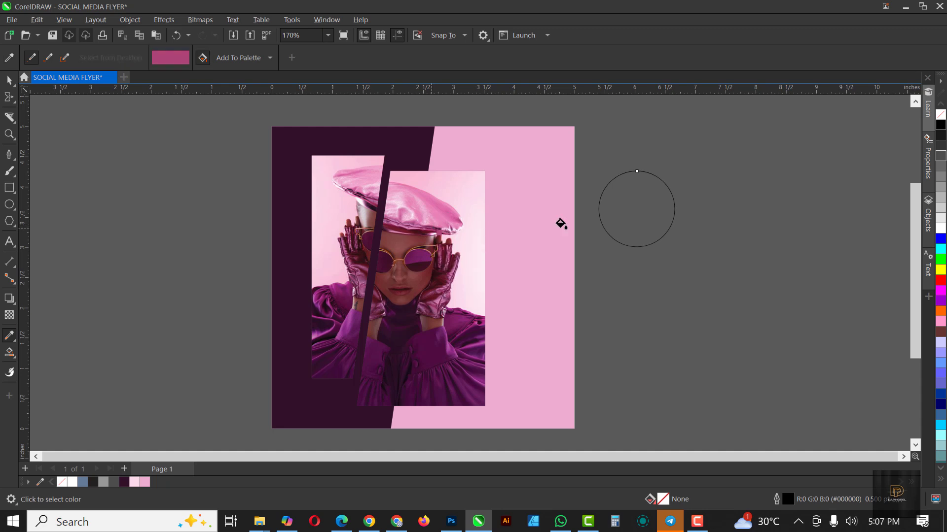
left_click(661, 202)
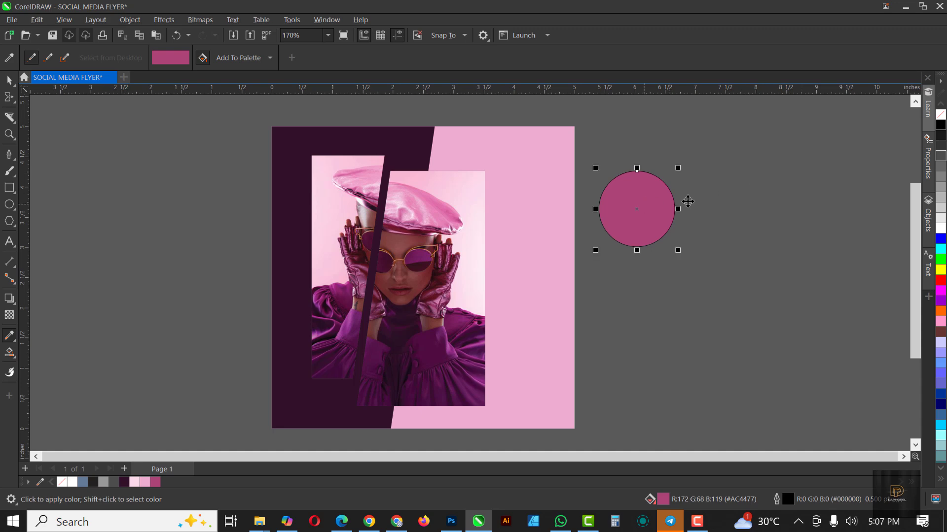
key("space")
type("0")
key("Return")
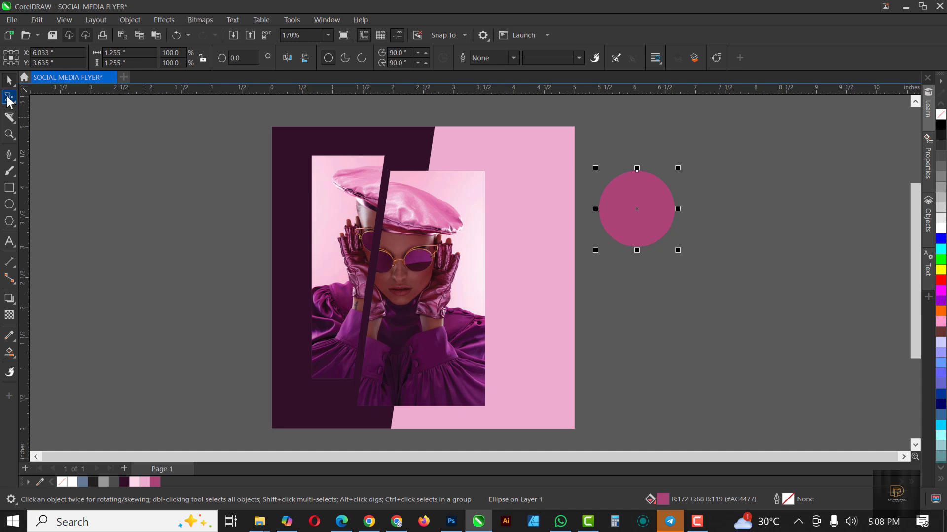
Step: Distort the dark pink circle with the Smear tool, nib size 1.36 inches and pressure 85, into a sprawling liquid shape
left_click(8, 98)
mouse_move(643, 217)
left_mouse_down()
mouse_move(632, 190)
mouse_move(664, 169)
mouse_move(725, 214)
mouse_move(626, 211)
mouse_move(630, 219)
left_mouse_up()
mouse_move(670, 245)
left_mouse_down()
mouse_move(661, 154)
mouse_move(665, 241)
left_mouse_up()
left_click_drag(660, 273, 659, 327)
left_click_drag(640, 234, 569, 327)
mouse_move(638, 230)
left_mouse_down()
mouse_move(644, 165)
mouse_move(750, 153)
mouse_move(777, 285)
mouse_move(801, 306)
left_mouse_up()
left_click_drag(724, 234, 769, 167)
mouse_move(685, 217)
left_mouse_down()
mouse_move(654, 159)
mouse_move(646, 103)
mouse_move(691, 156)
mouse_move(690, 123)
mouse_move(655, 164)
mouse_move(347, 159)
left_mouse_up()
left_click_drag(653, 122, 636, 207)
left_click_drag(663, 144, 721, 227)
mouse_move(641, 205)
left_mouse_down()
mouse_move(536, 182)
mouse_move(566, 227)
left_mouse_up()
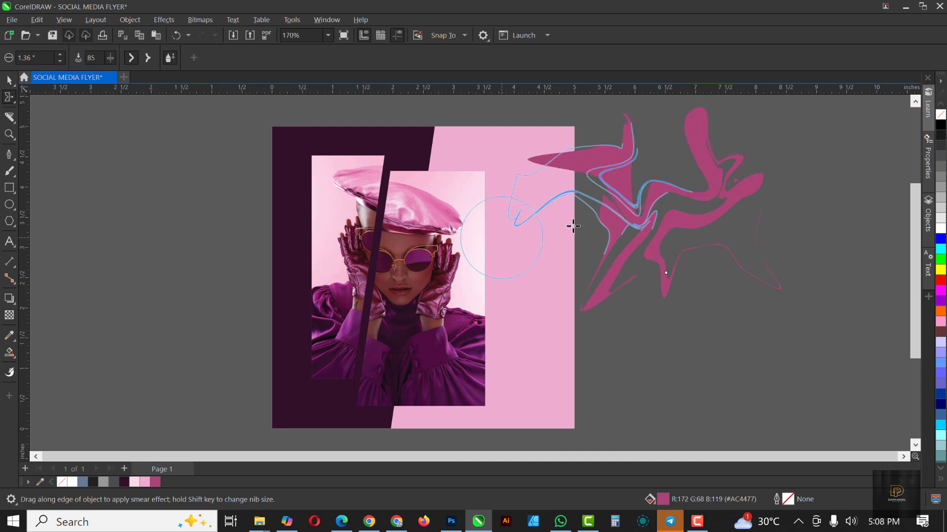
left_click_drag(606, 190, 547, 282)
left_click_drag(645, 184, 643, 124)
mouse_move(704, 162)
left_mouse_down()
mouse_move(750, 102)
mouse_move(759, 172)
mouse_move(804, 118)
mouse_move(788, 129)
left_mouse_up()
mouse_move(721, 201)
left_mouse_down()
mouse_move(685, 143)
mouse_move(721, 200)
left_mouse_up()
mouse_move(550, 155)
left_mouse_down()
mouse_move(591, 201)
mouse_move(591, 355)
mouse_move(587, 219)
mouse_move(596, 237)
mouse_move(566, 198)
mouse_move(580, 264)
left_mouse_up()
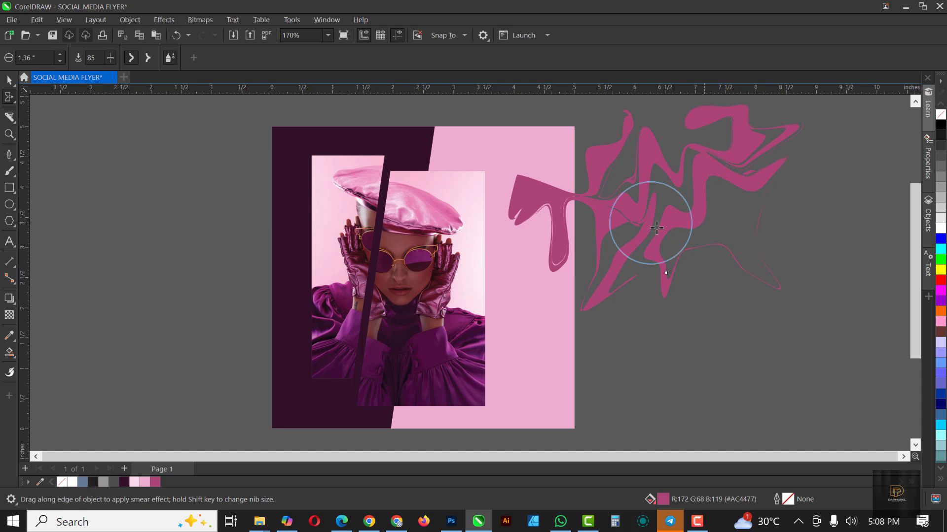
mouse_move(513, 182)
left_mouse_down()
mouse_move(560, 238)
mouse_move(589, 200)
mouse_move(538, 163)
mouse_move(513, 122)
left_mouse_up()
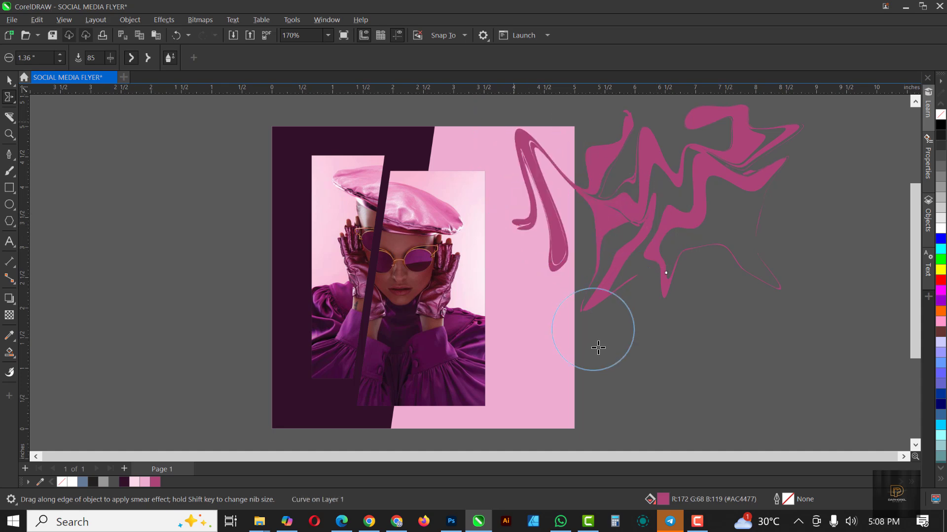
left_click_drag(590, 186, 574, 239)
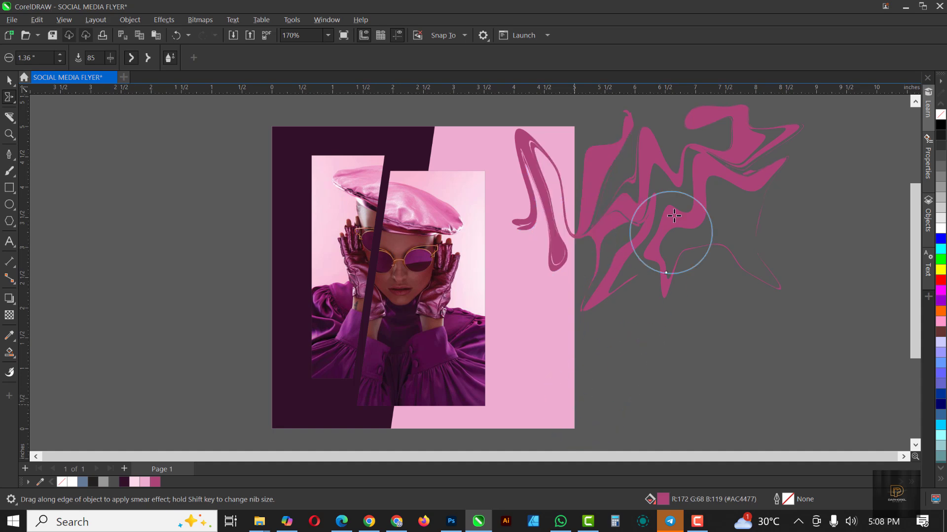
left_click_drag(693, 180, 735, 326)
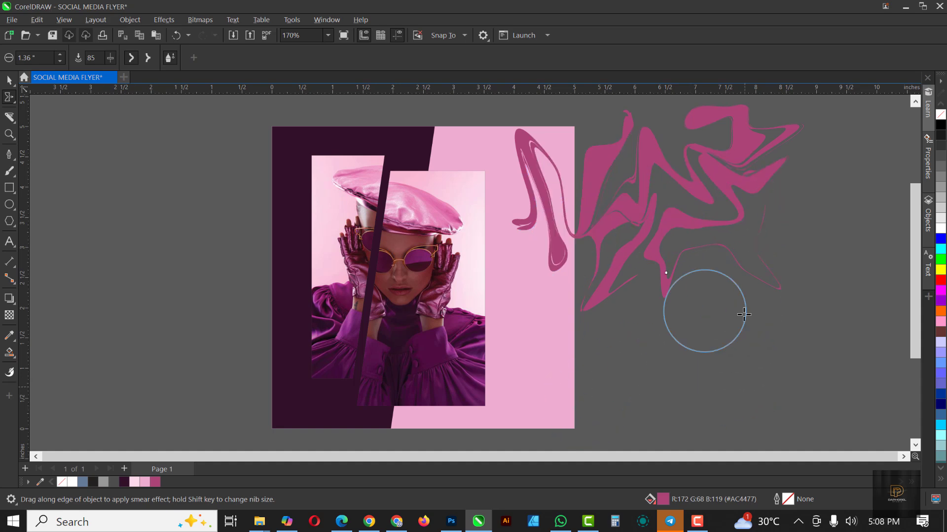
left_click_drag(744, 173, 811, 266)
left_click_drag(773, 191, 858, 134)
left_click_drag(859, 207, 858, 217)
left_click_drag(714, 252, 724, 362)
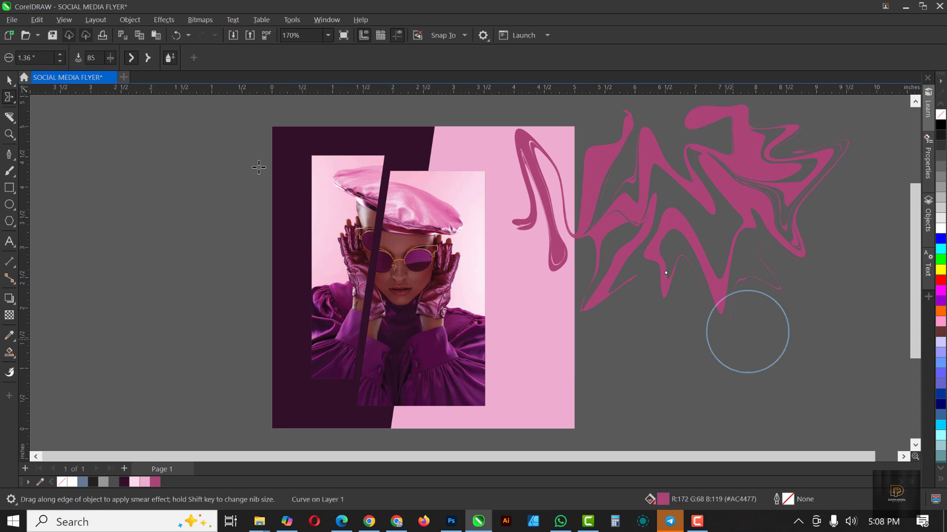
Step: Place the smeared shape over the flyer, horizontally centred and slightly above the middle, scaled to about 8.16 by 5.82 inches
left_click(10, 83)
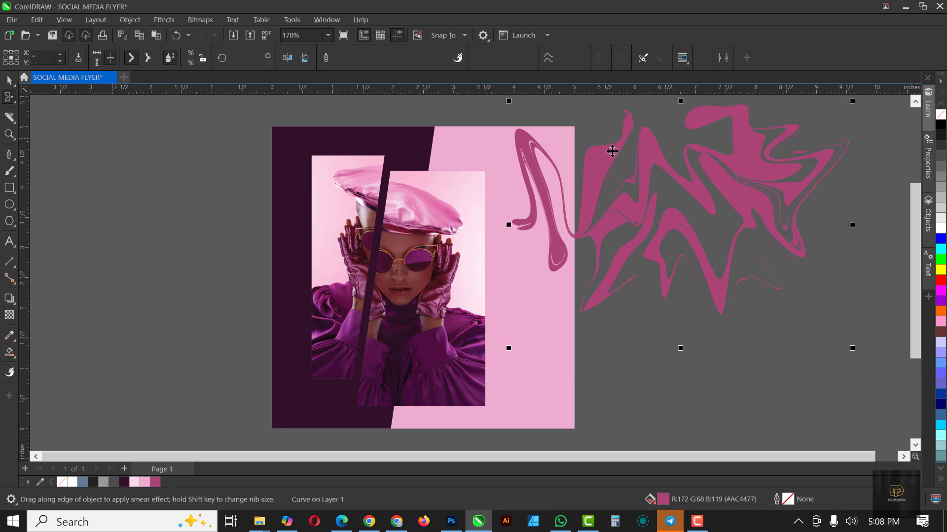
left_click_drag(457, 238, 403, 251)
scroll(430, 212, "down", 1)
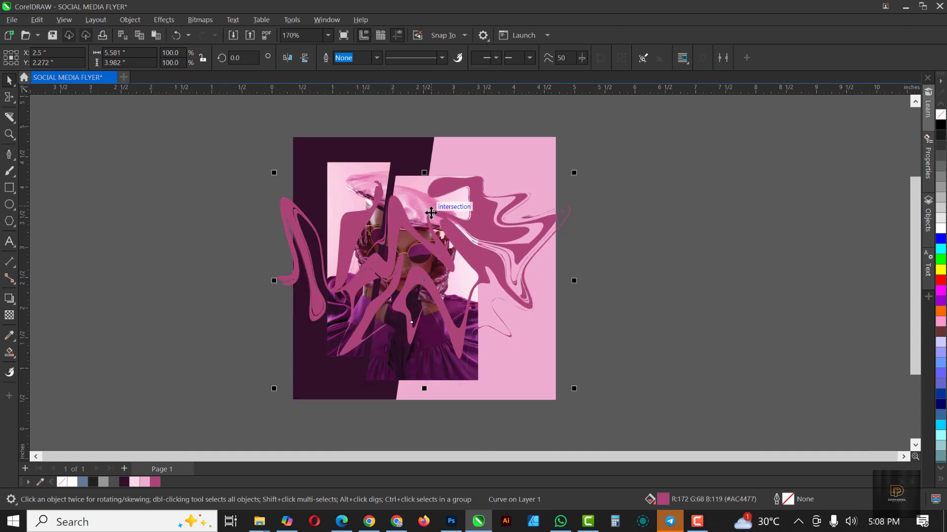
scroll(471, 276, "down", 1)
left_click_drag(561, 372, 609, 406)
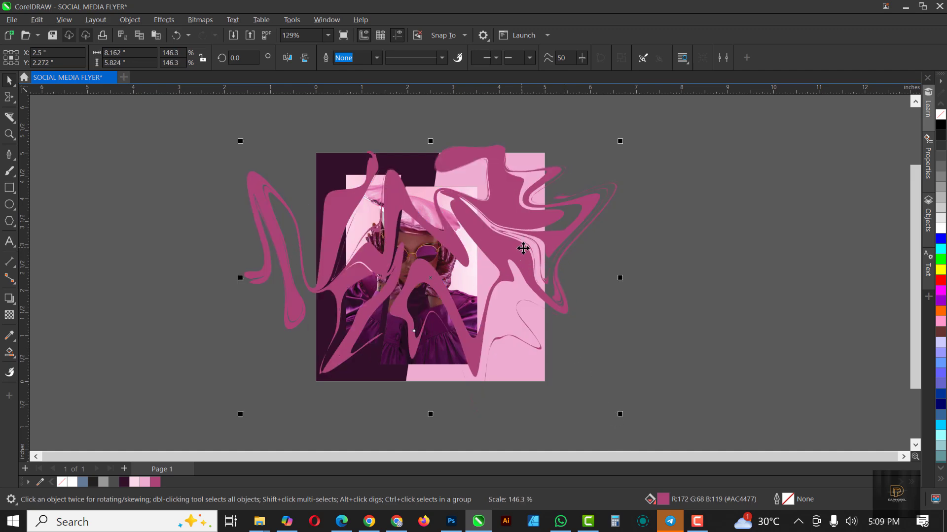
left_click_drag(517, 254, 517, 230)
Step: Give the liquid shape the Overlay merge mode with a uniform transparency of 50 and lower it to about Y 1.77 inches
left_click(10, 318)
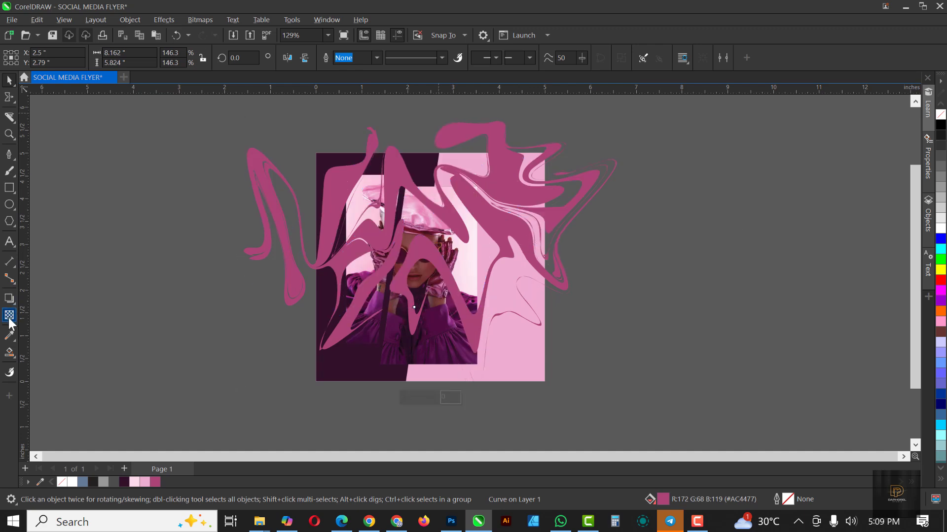
left_click(149, 58)
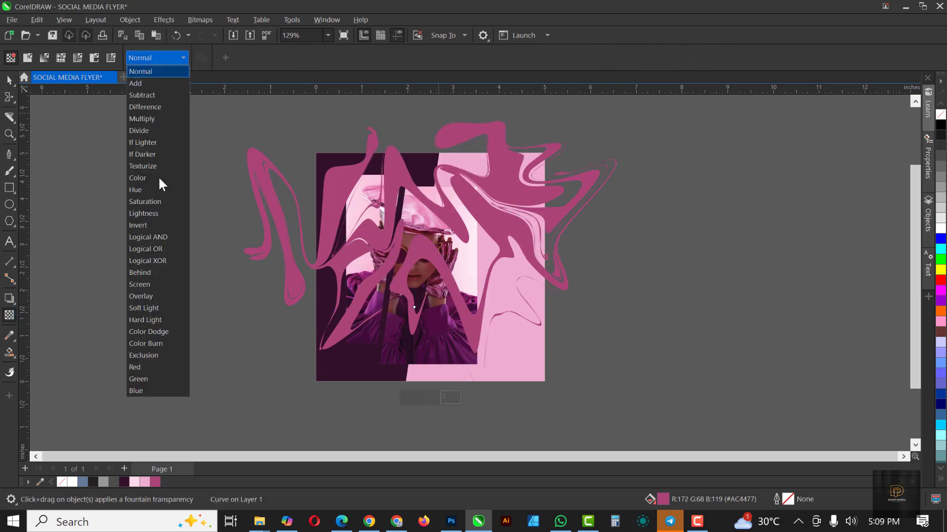
left_click(143, 296)
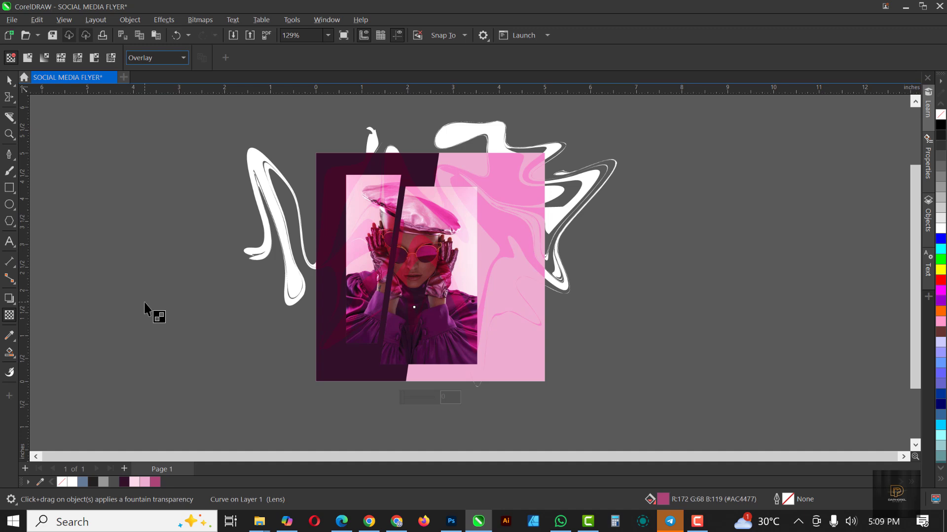
left_click(11, 81)
left_click(12, 317)
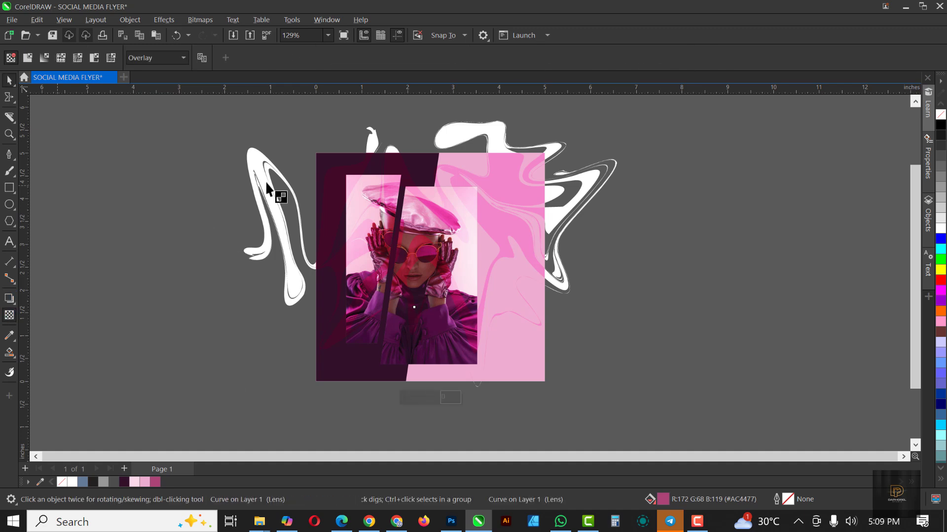
left_click(28, 58)
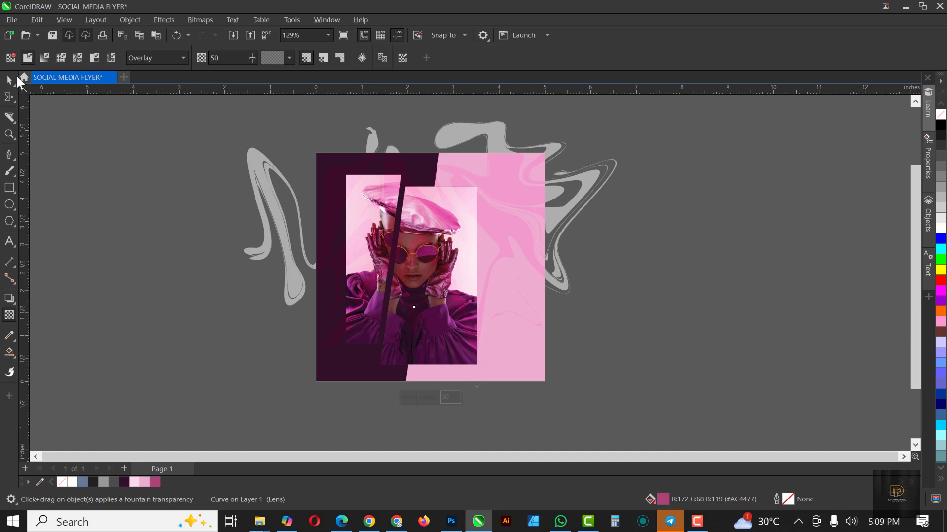
left_click(13, 82)
left_click_drag(515, 191, 524, 245)
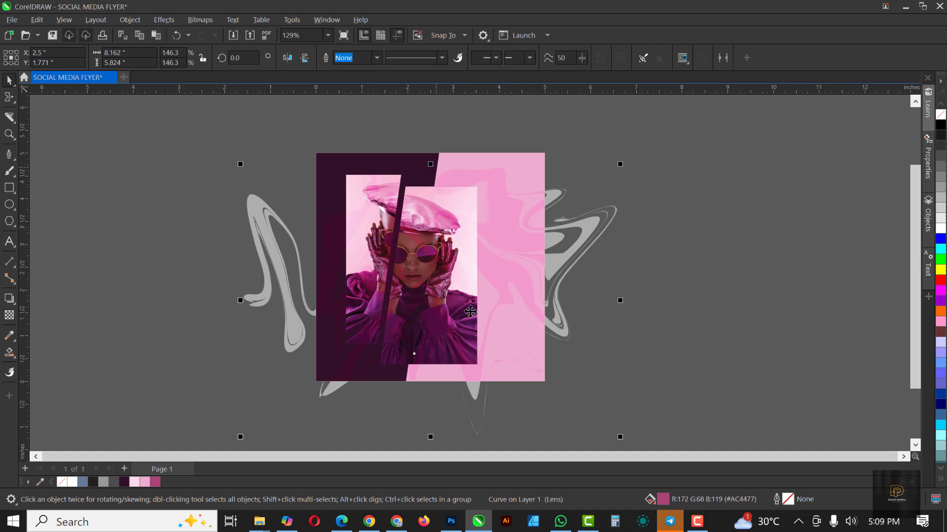
Step: Define a 5 by 5 inch crop area that matches the flyer page exactly, from (0, 5) to (5, 0)
left_click(10, 120)
left_click(10, 121)
left_click(10, 121)
left_click(31, 120)
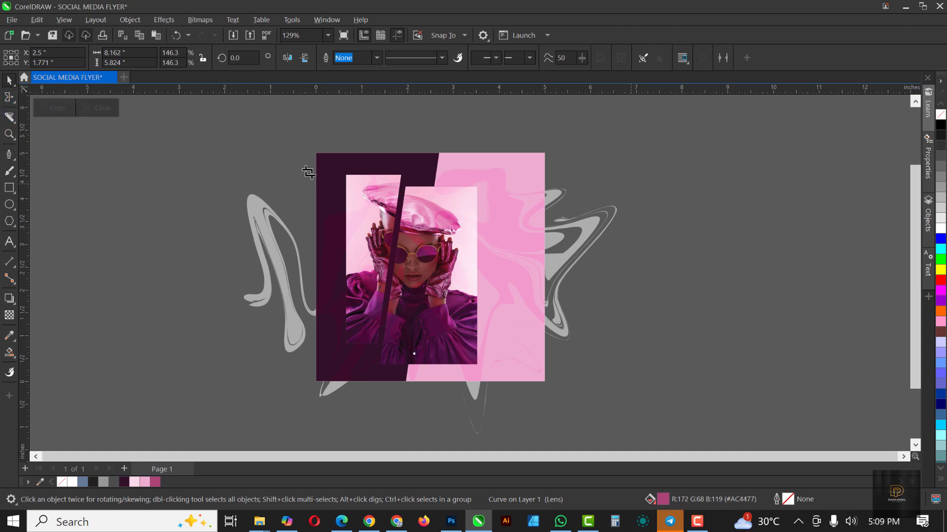
left_click_drag(316, 154, 544, 382)
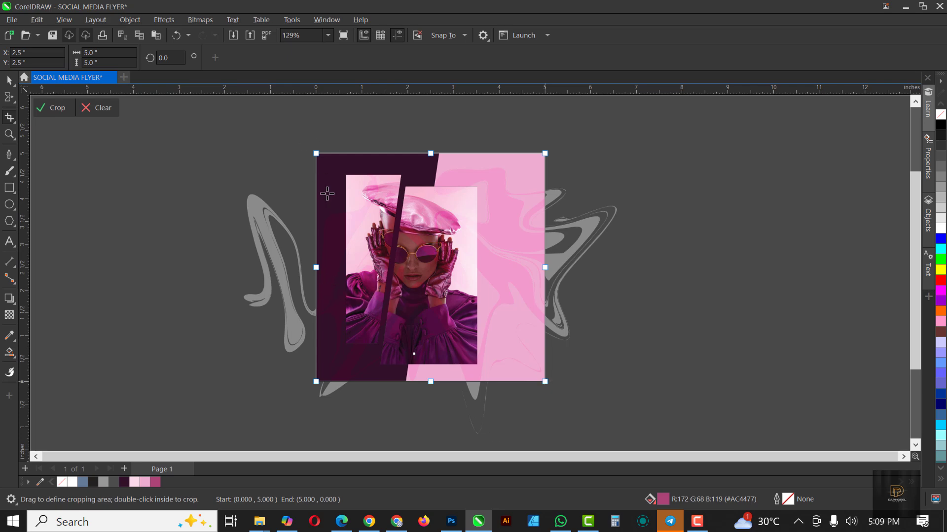
scroll(321, 169, "up", 3)
scroll(317, 148, "up", 5)
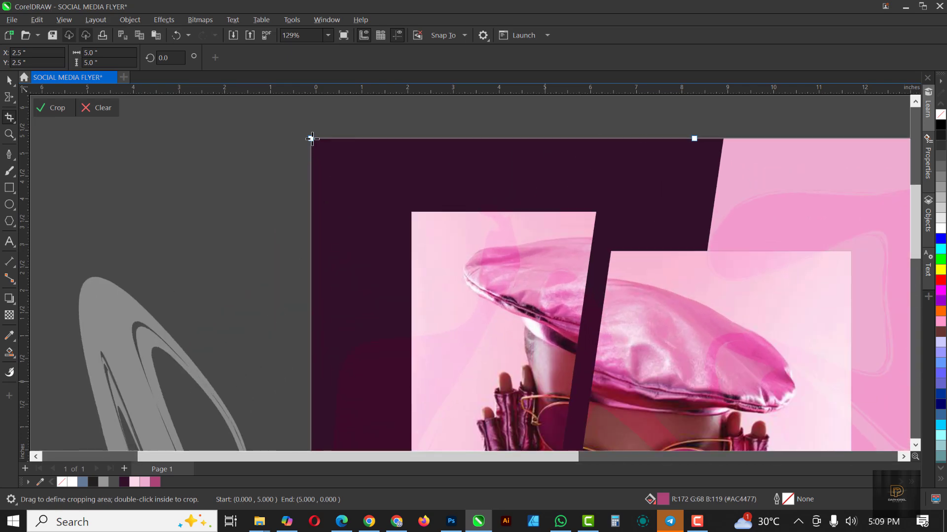
scroll(316, 145, "up", 4)
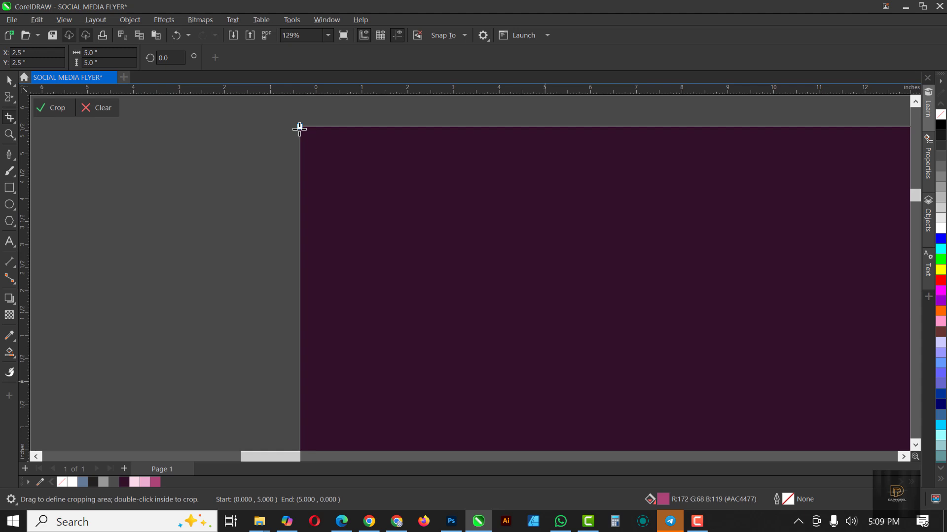
scroll(299, 128, "up", 4)
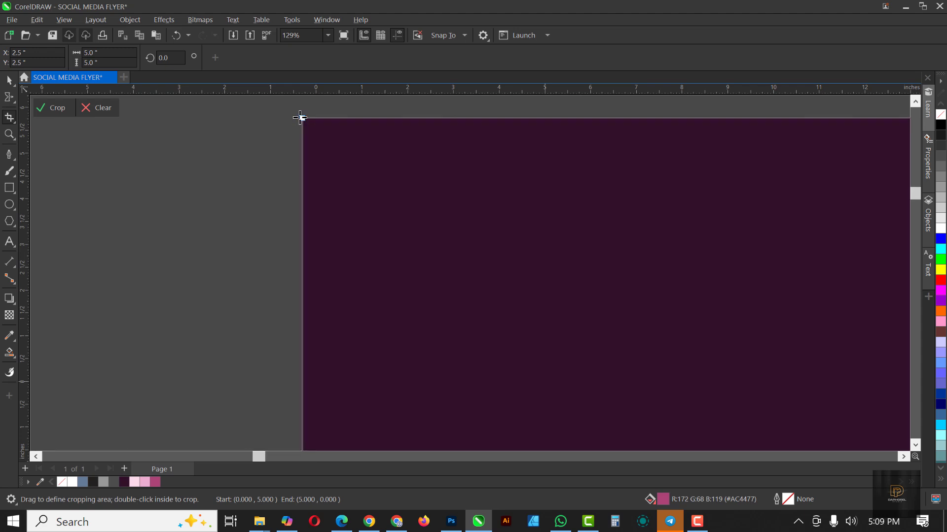
left_click_drag(305, 119, 304, 118)
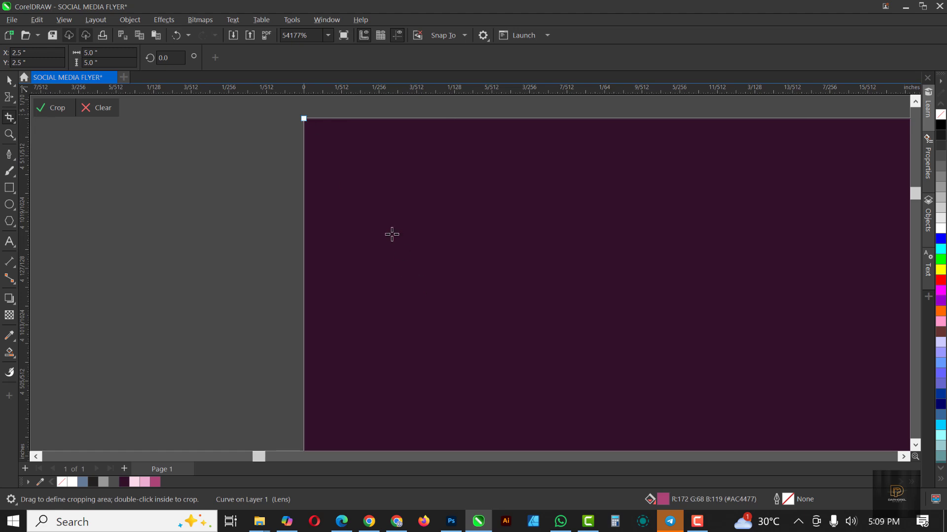
Step: Crop away the parts of the liquid shape that extend beyond the flyer page
scroll(376, 209, "down", 9)
scroll(376, 235, "down", 14)
scroll(377, 330, "up", 2)
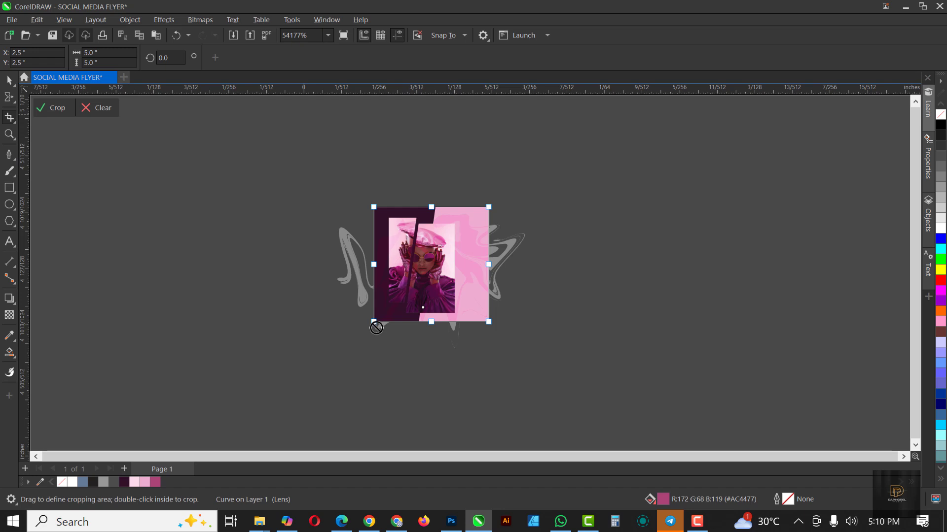
scroll(378, 330, "up", 10)
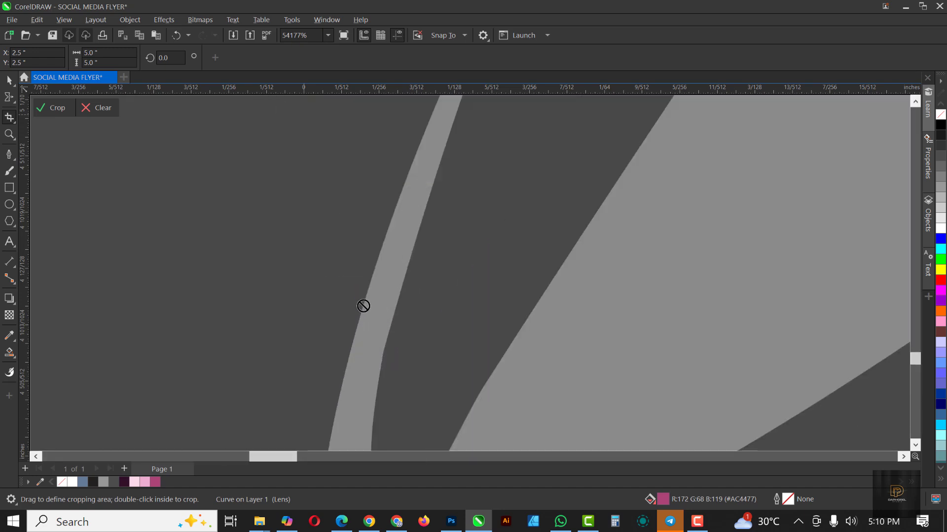
scroll(367, 306, "down", 4)
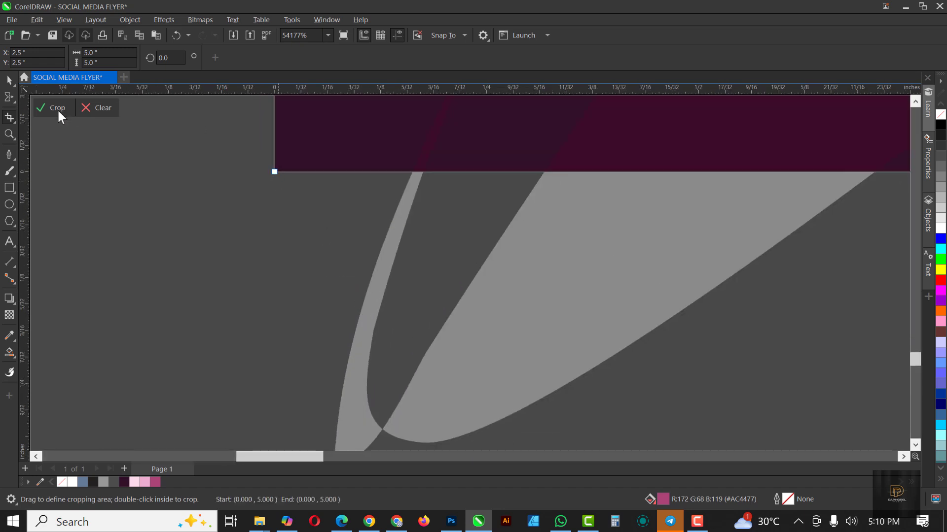
scroll(382, 273, "down", 10)
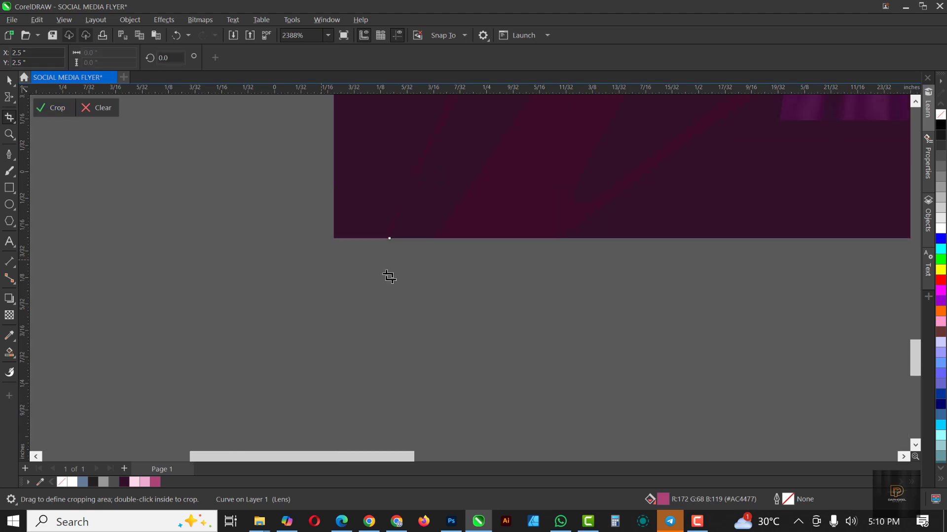
scroll(414, 258, "down", 5)
scroll(518, 157, "up", 6)
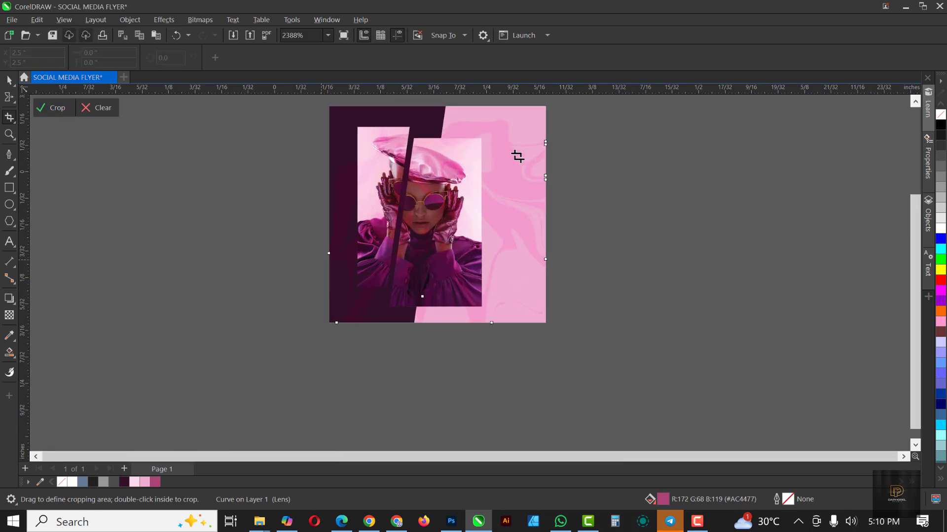
scroll(512, 175, "down", 3)
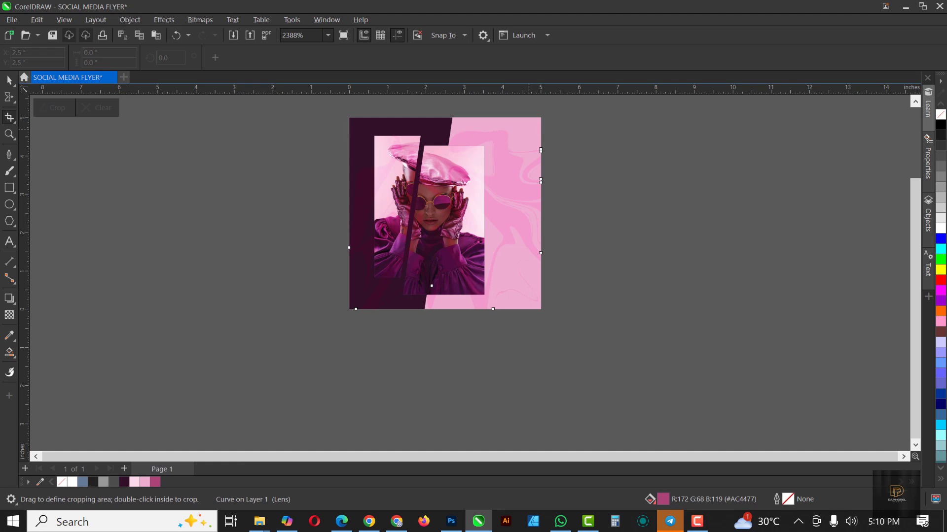
Step: Try filling the pale pink background rectangle with #7F1D61 and with #A0376F, both sampled from the photo, undoing each fill
key("space")
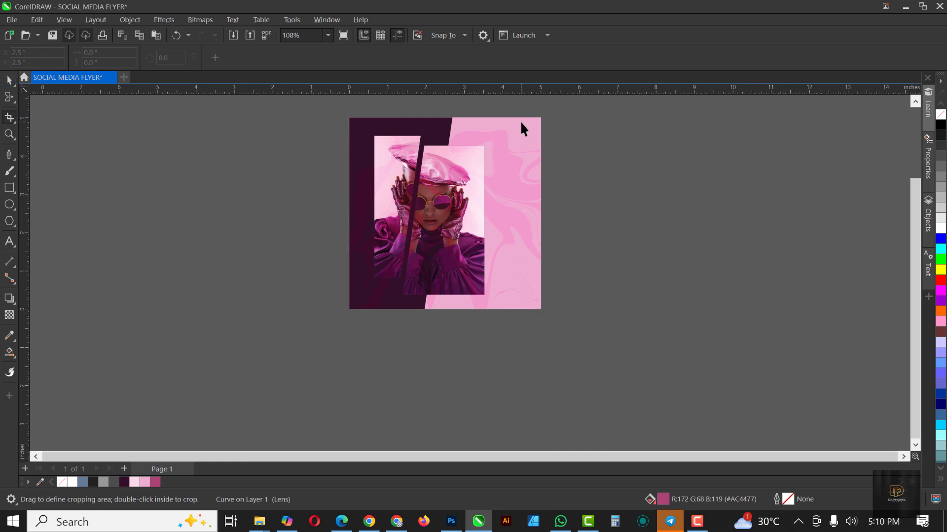
left_click(521, 122)
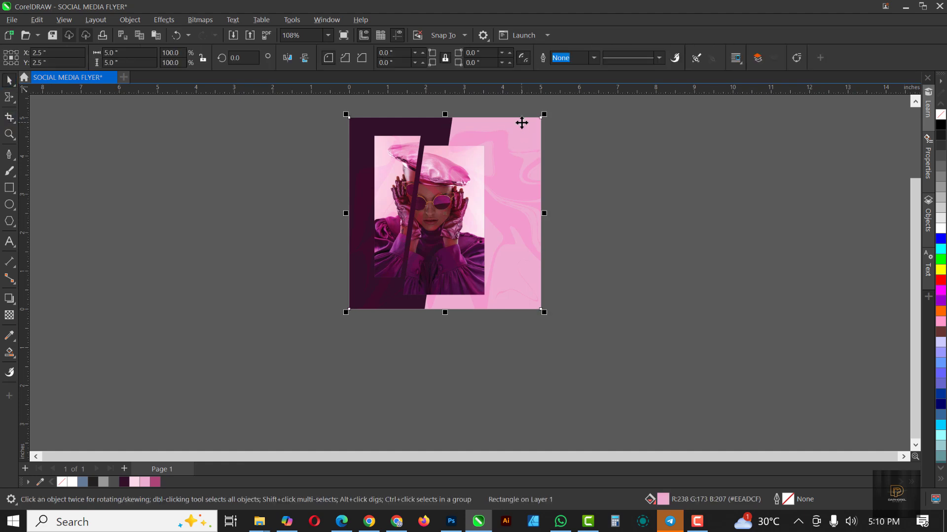
left_click(10, 337)
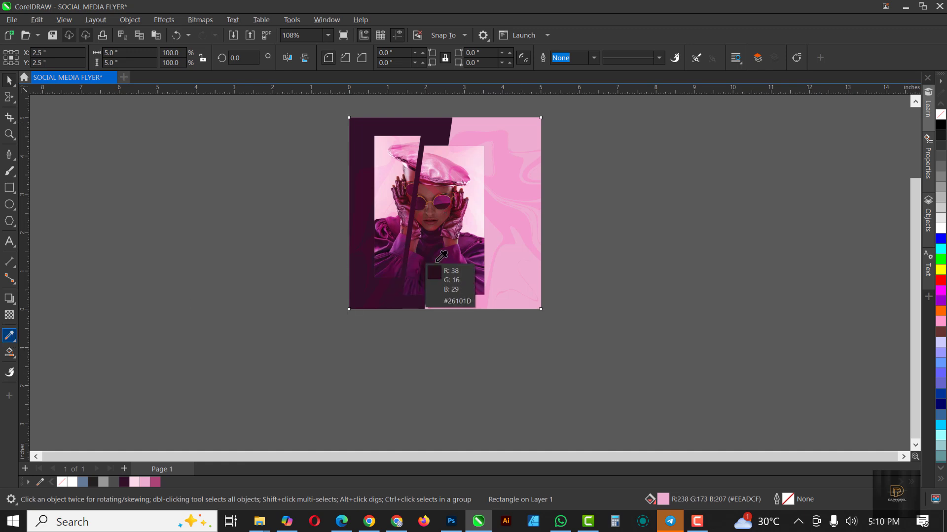
left_click(459, 246)
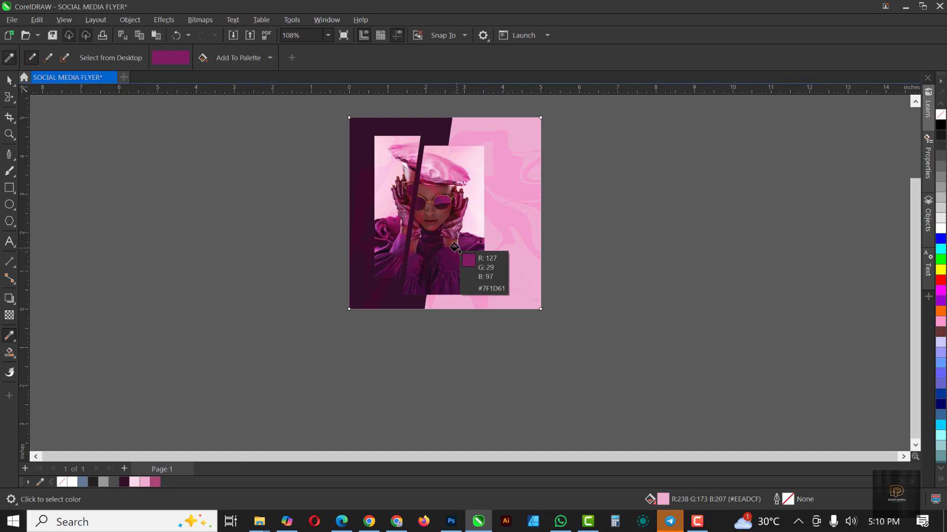
left_click(526, 124)
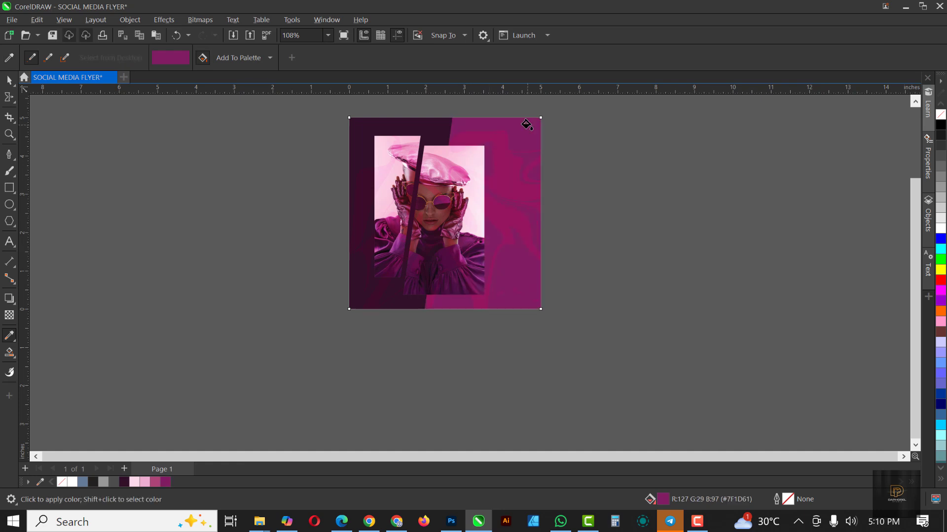
key("ctrl+z")
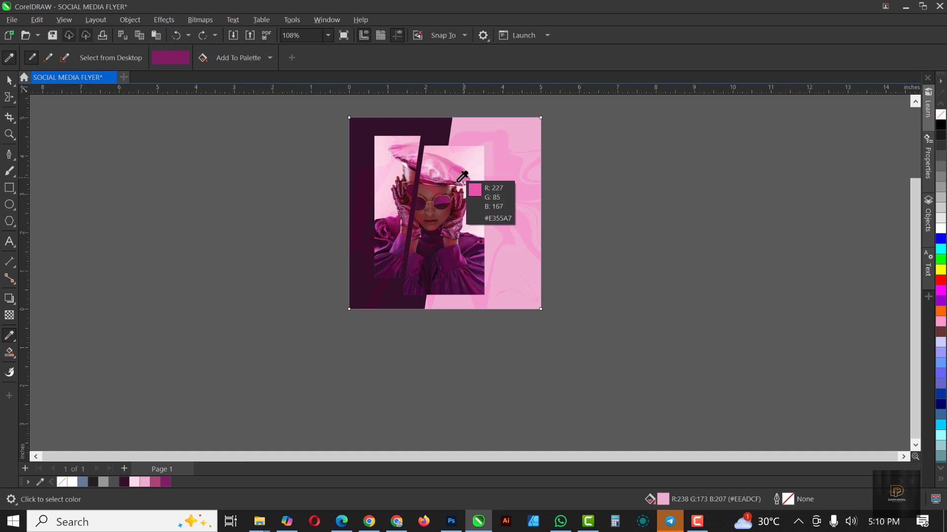
left_click(457, 176)
left_click(521, 130)
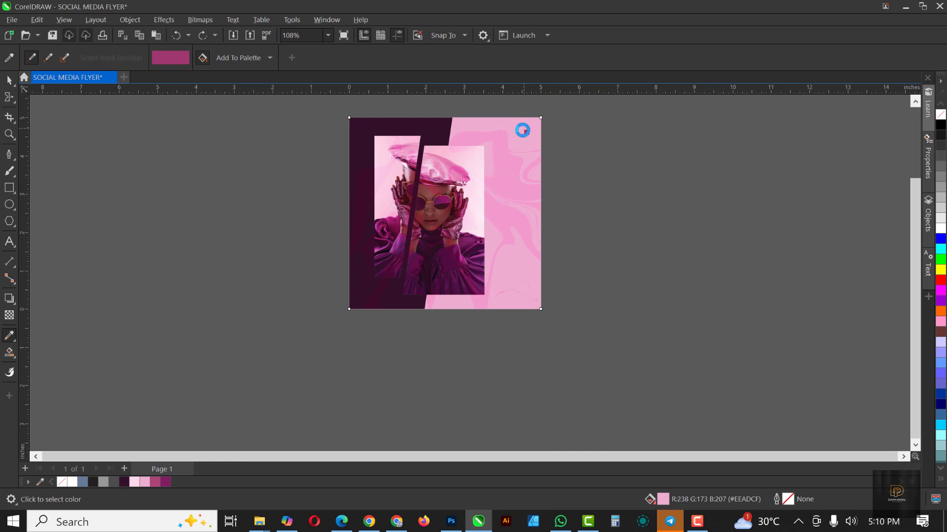
key("ctrl+z")
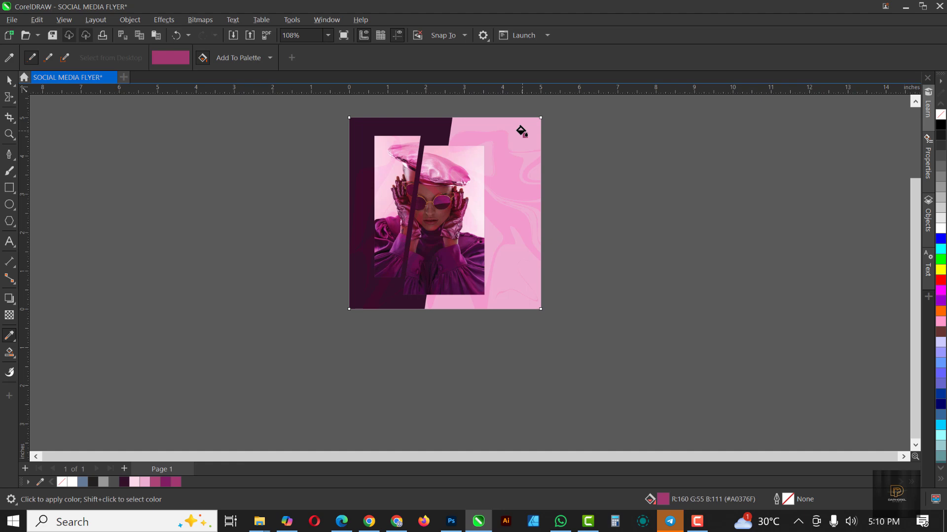
Step: Set the cropped liquid shape's uniform transparency to 71, after trying 80
key("space")
left_click(525, 184)
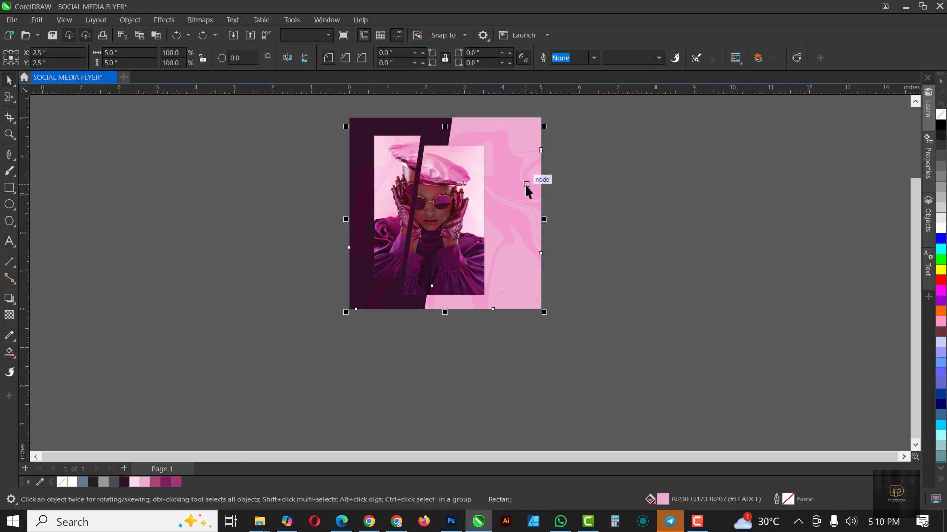
left_click(10, 315)
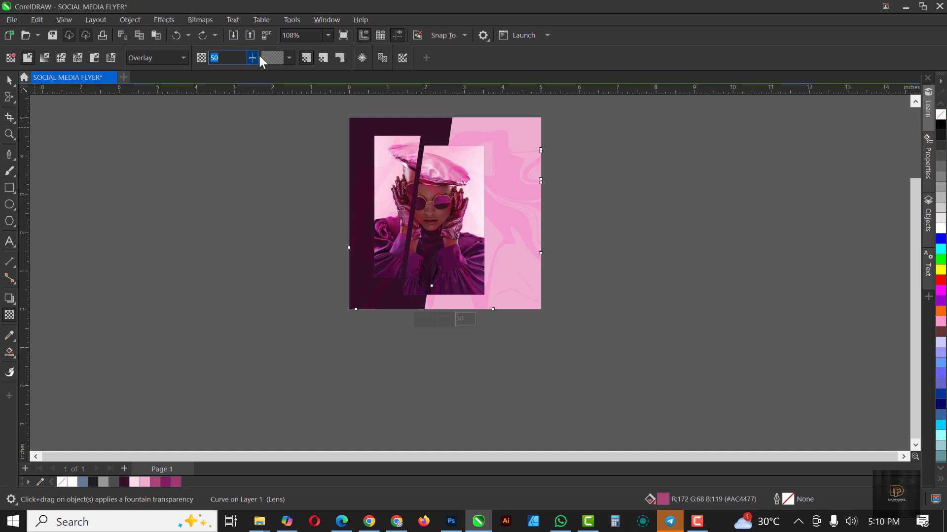
type("80")
key("Return")
left_click_drag(251, 58, 245, 60)
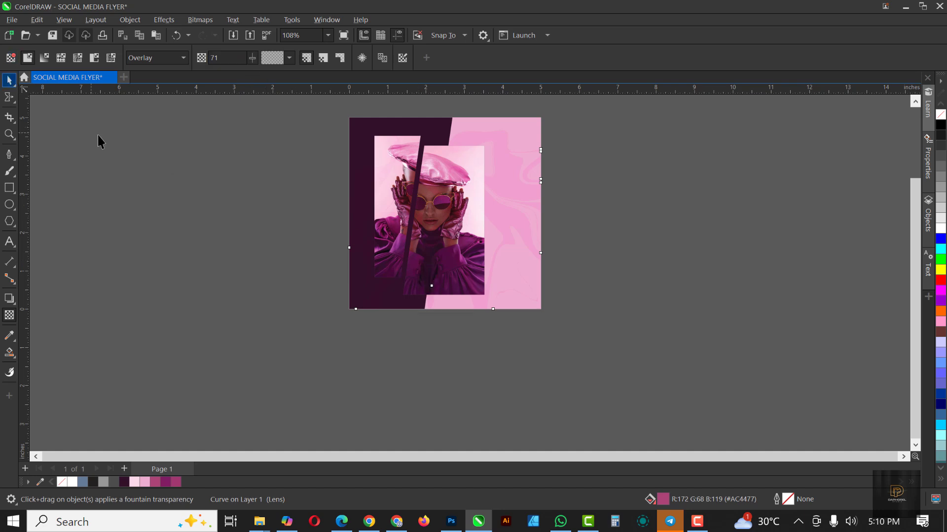
scroll(444, 212, "up", 3)
key("space")
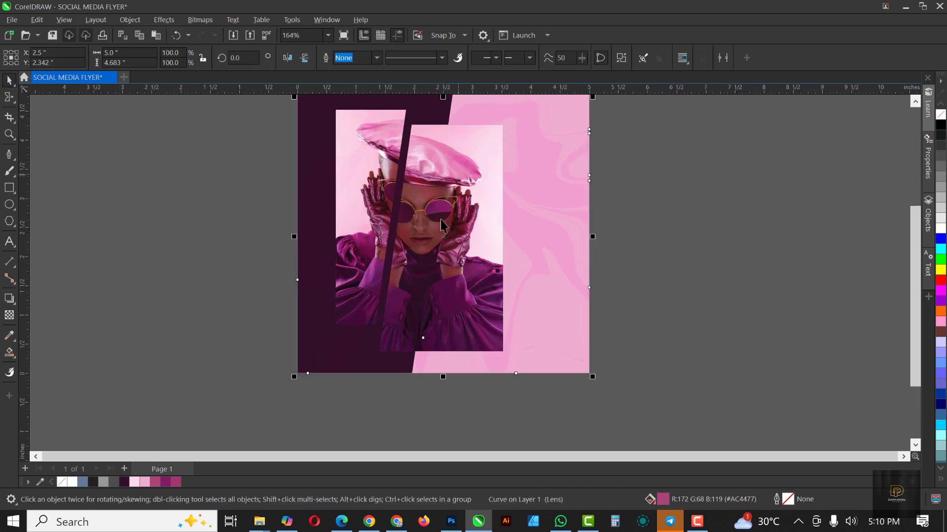
Step: Import the HTML document from the SOCIAL MEDIA FLYER folder in File Explorer into the CorelDRAW flyer, accepting the permanent font substitutions
scroll(444, 222, "down", 1)
mouse_move(264, 526)
left_click(321, 471)
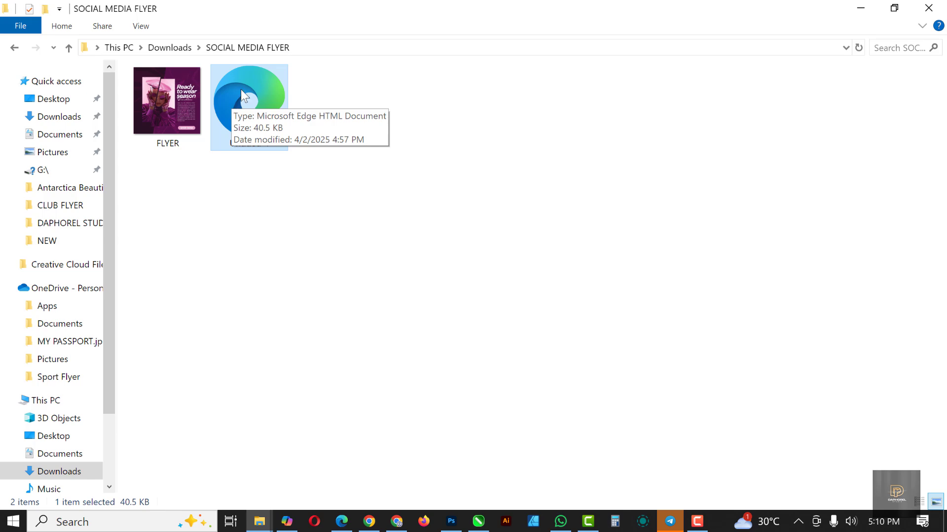
left_click_drag(253, 85, 670, 200)
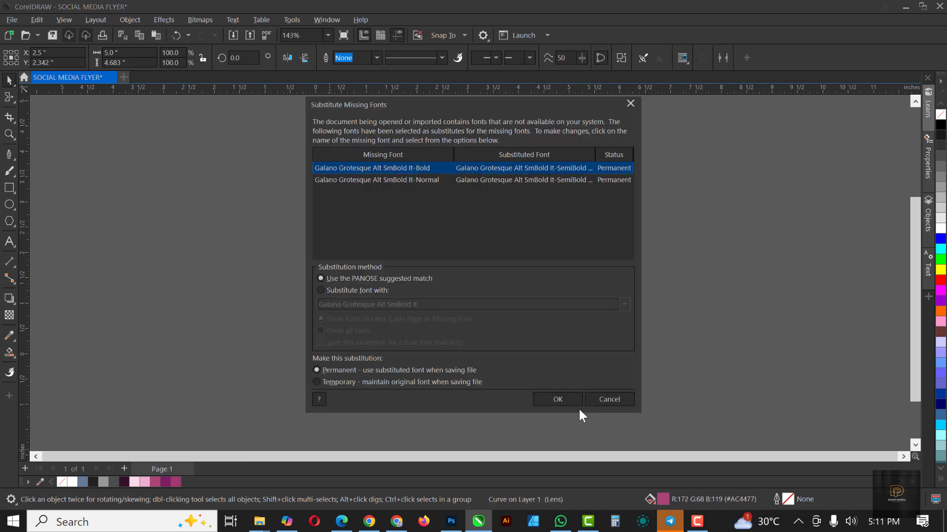
left_click(563, 400)
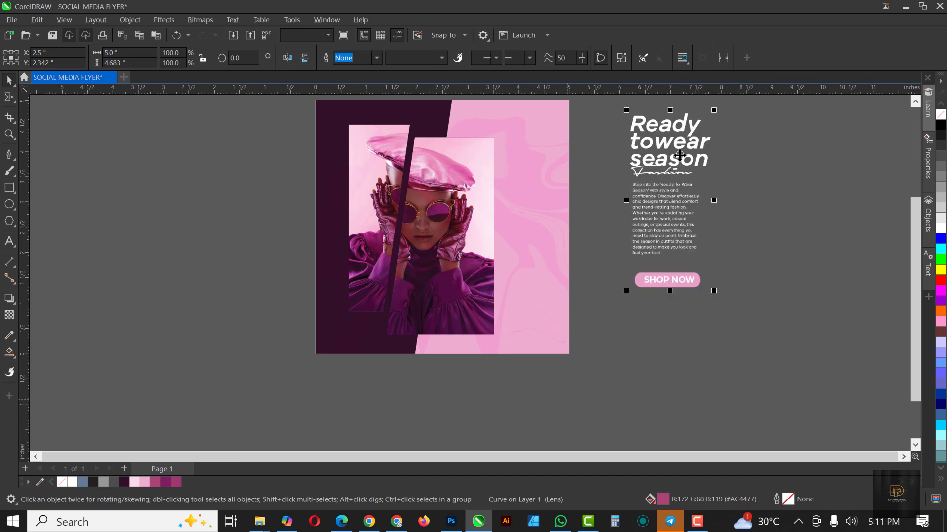
Step: Place the imported text group over the pink panel beside the photo, centred at about X 4.28, Y 2.47 inches
left_click_drag(679, 155, 541, 182)
left_click_drag(540, 232, 541, 232)
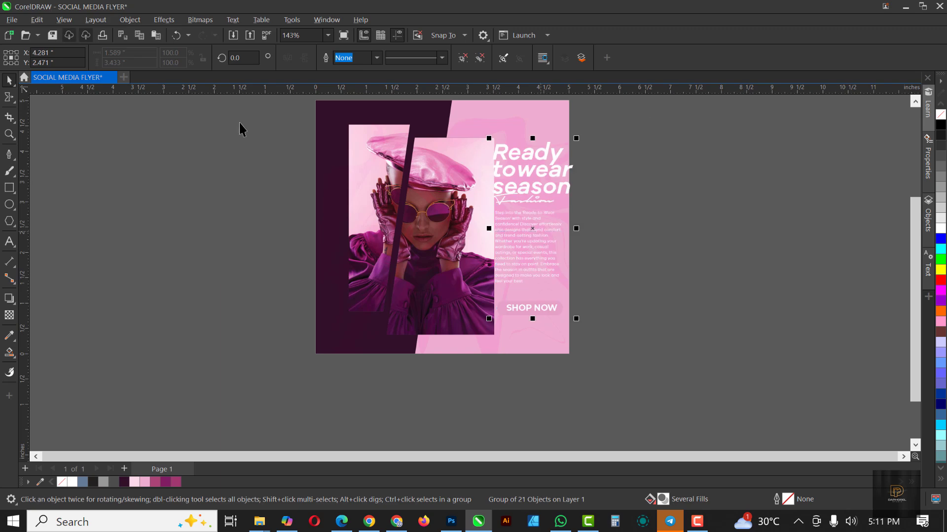
Step: Scale both photo slices together to about 2.83 by 4.09 inches and shift them away from the text to X 1.81 inches
left_click_drag(265, 112, 495, 336)
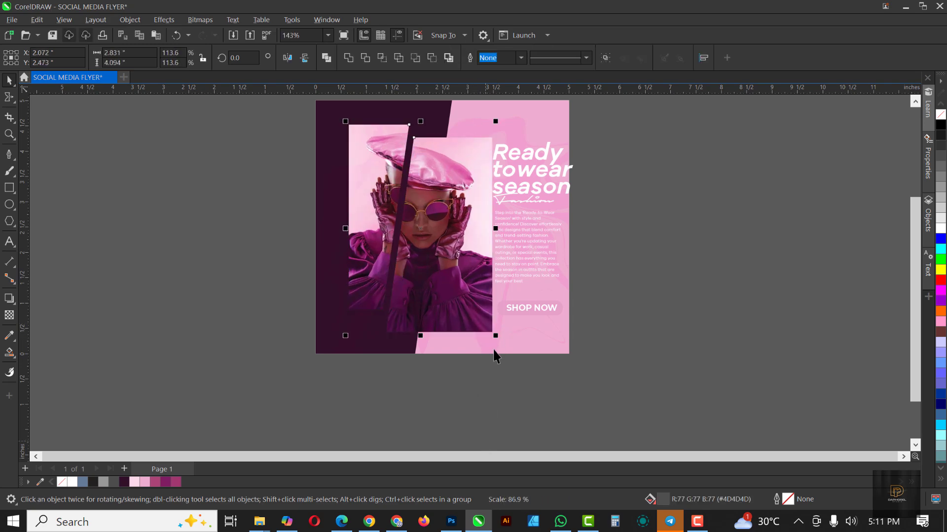
left_click_drag(452, 313, 447, 314)
left_click(545, 149)
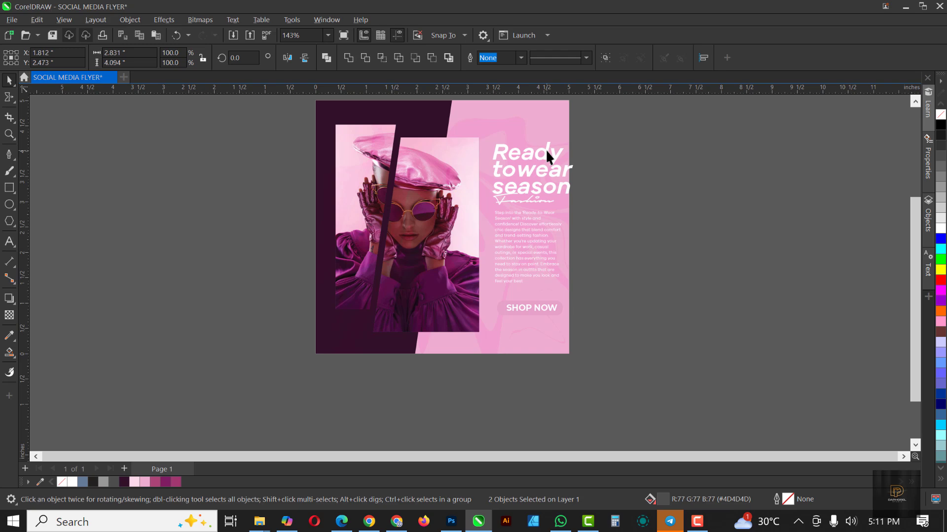
Step: Move the promotional text group closer to the photo, to about X 4.12, Y 2.47 inches
left_click_drag(547, 153, 541, 153)
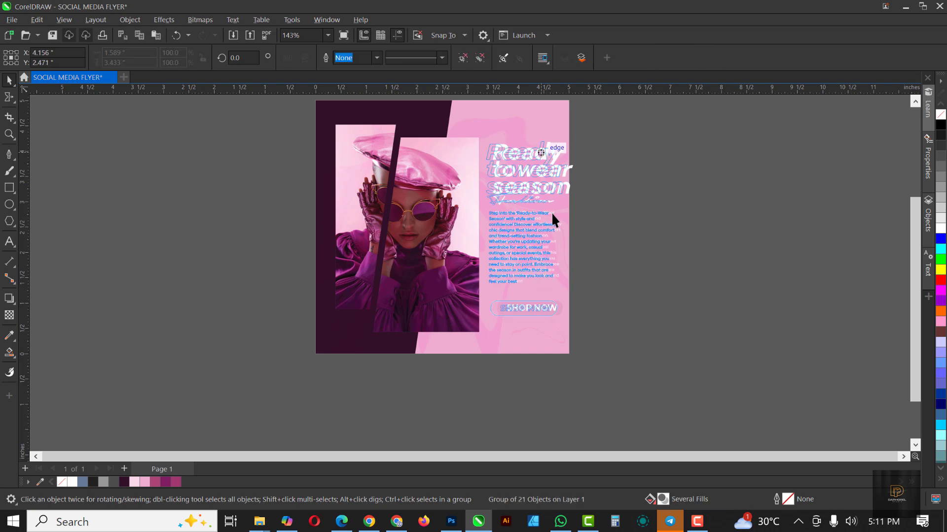
left_click_drag(553, 201, 545, 202)
key("Left")
key("Left")
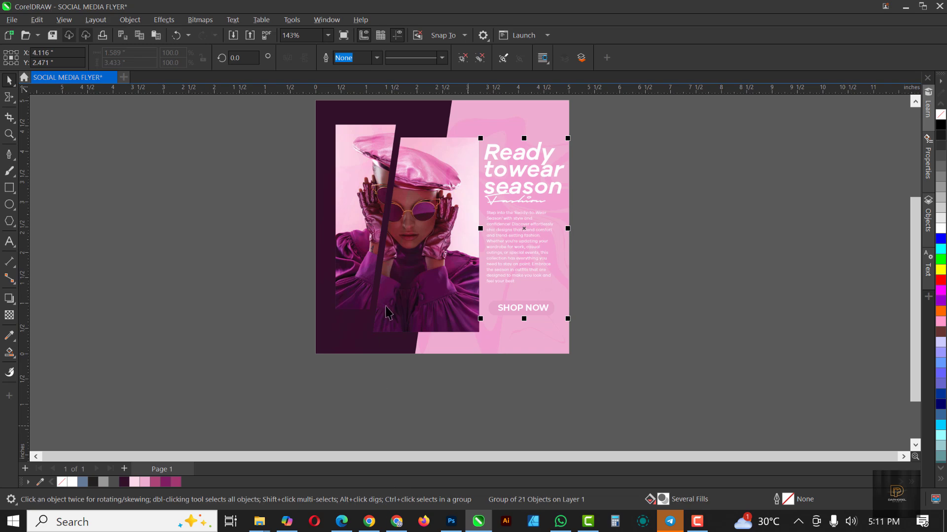
Step: Try filling the pink background rectangle with colours sampled from the photo, first #62102A and then #CB5191
left_click(554, 110)
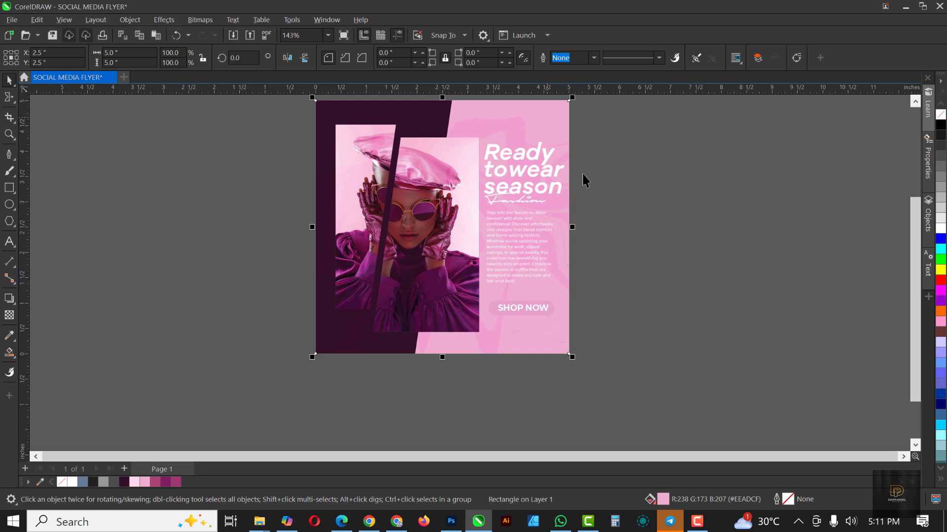
left_click(8, 337)
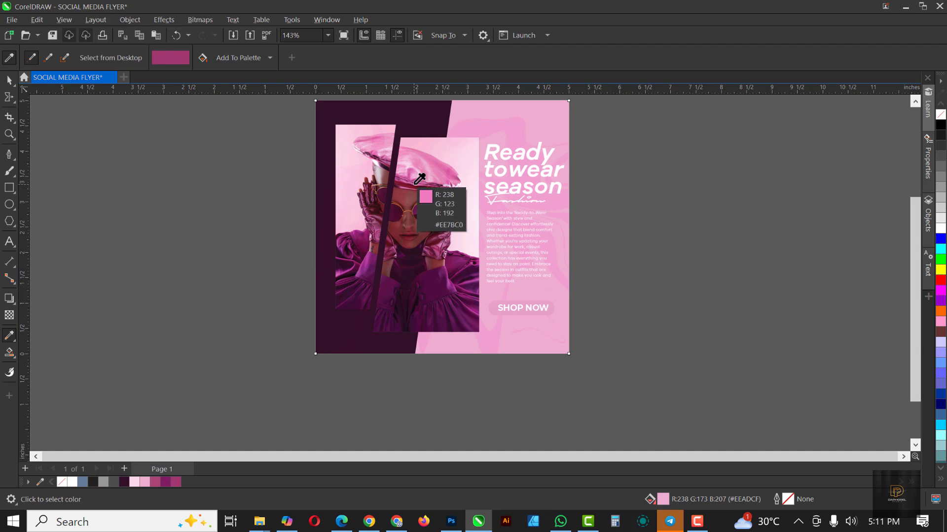
left_click(415, 184)
left_click(534, 108)
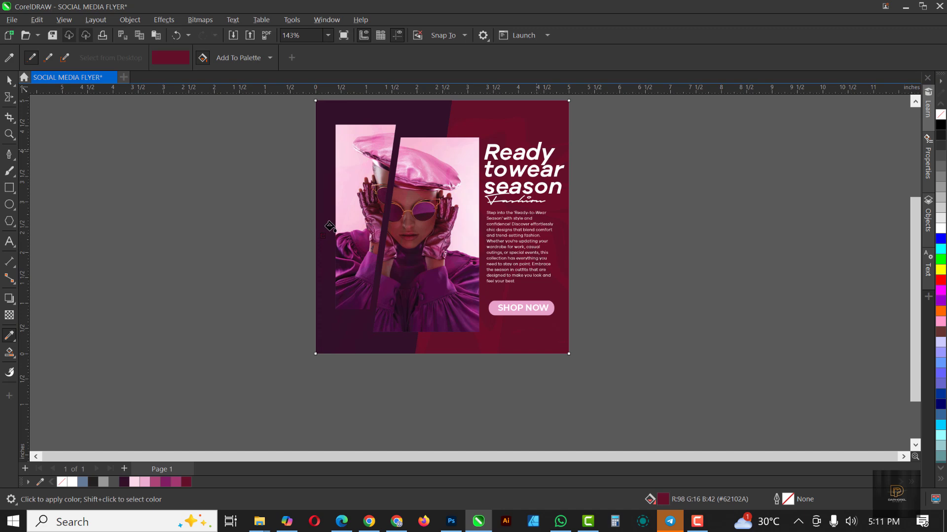
left_click(421, 179, "shift")
left_click(422, 179)
left_click(464, 112)
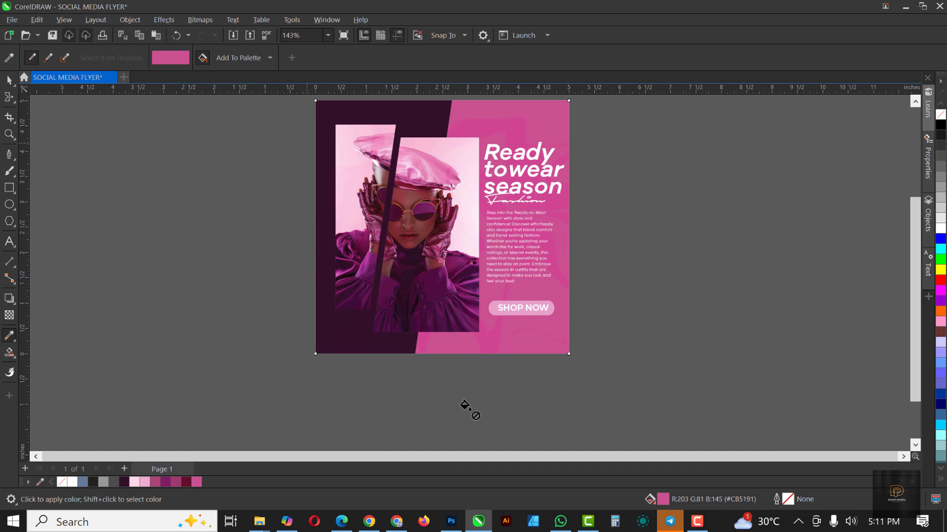
Step: Import the finished flyer image from the SOCIAL MEDIA FLYER folder in File Explorer and place it beside the artboard at about X 7.86, Y 2.83 inches
left_click(259, 521)
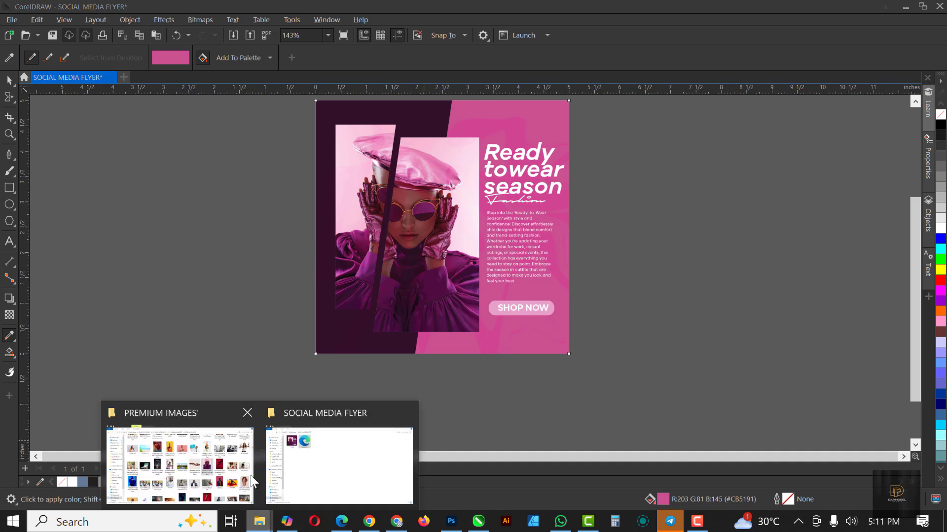
left_click(336, 474)
left_click(168, 108)
left_click_drag(167, 98, 647, 236)
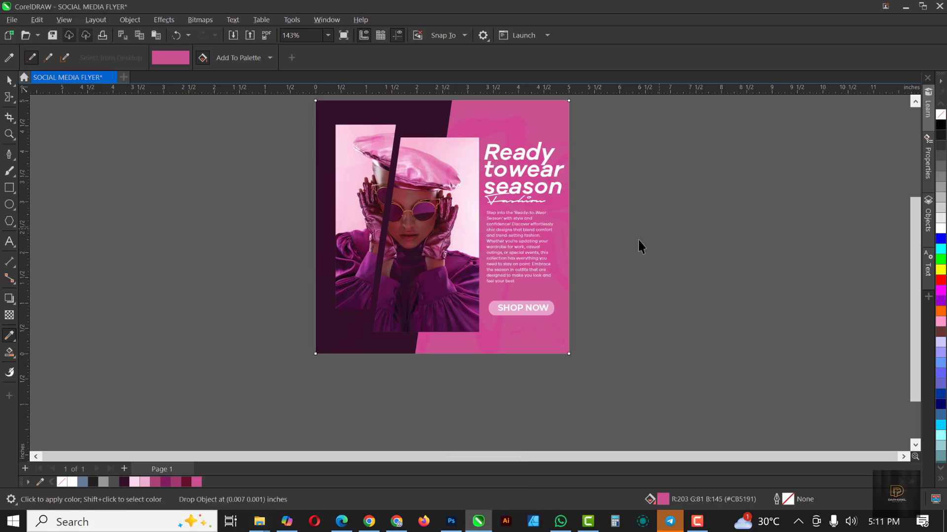
key("space")
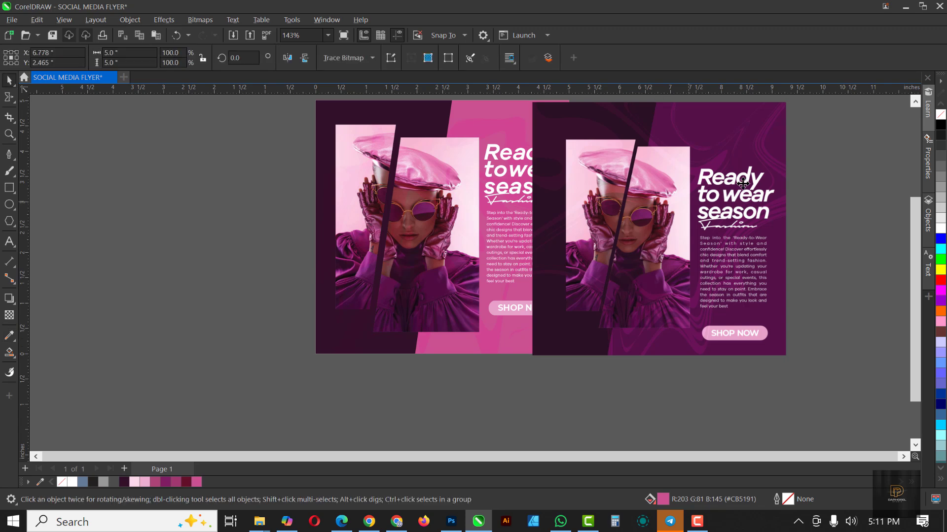
left_click_drag(686, 206, 740, 188)
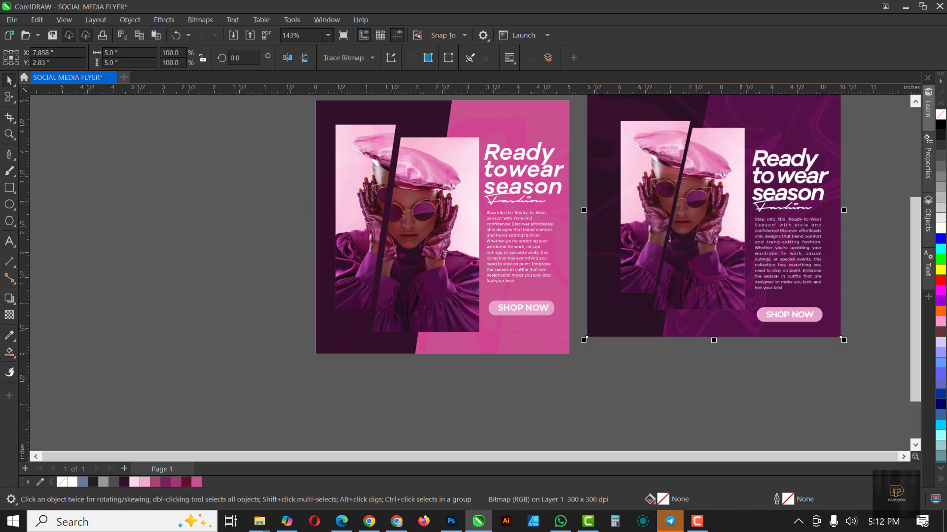
Step: Fill the flyer's background rectangle with the dark purple #531248 sampled from the reference flyer image
left_click(9, 334)
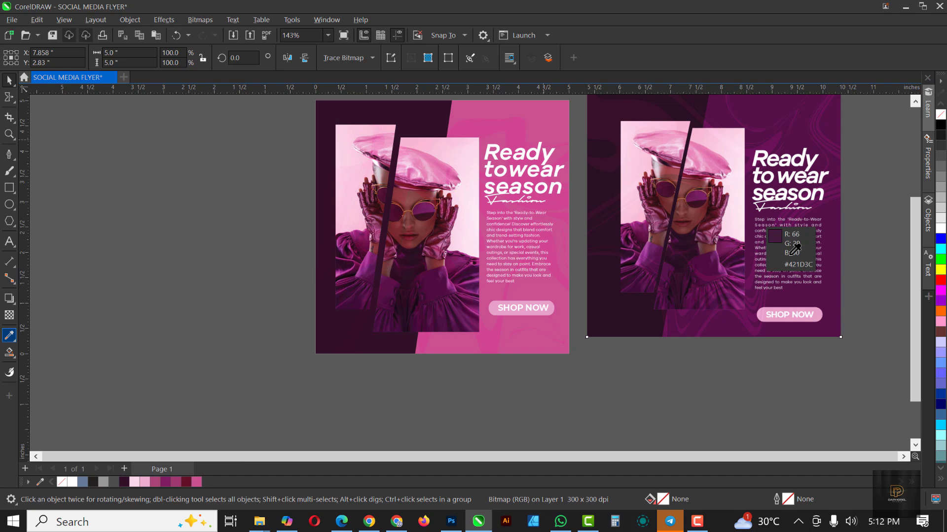
left_click(839, 306)
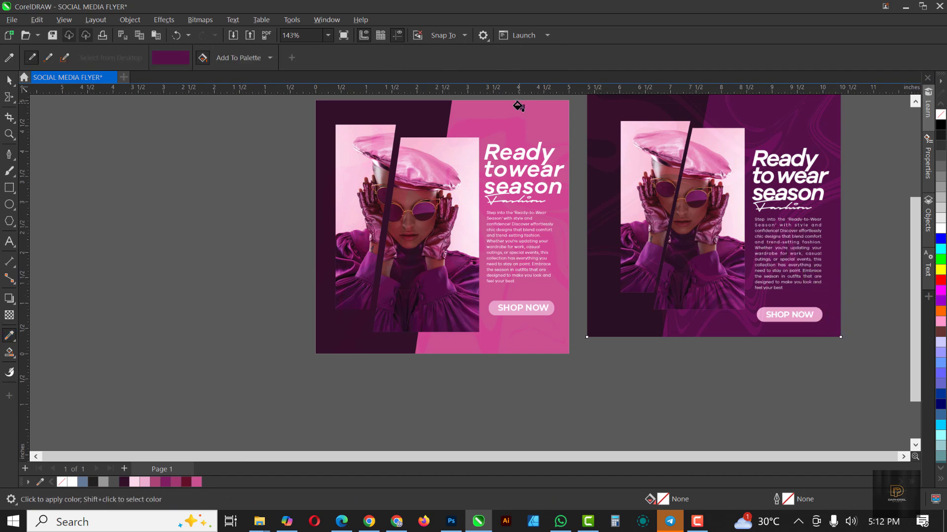
left_click(518, 107)
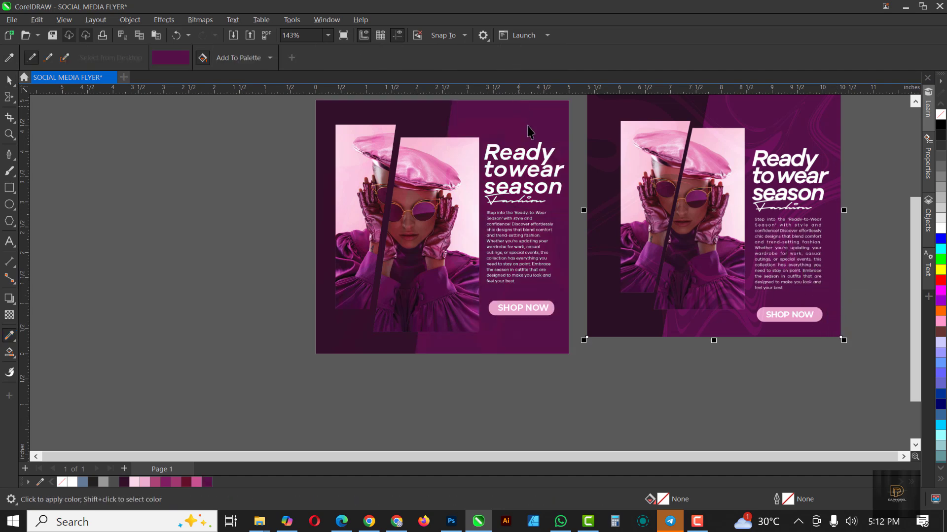
Step: Check the hex code of the background rectangle's fill in its fill settings
key("space")
left_click(500, 108)
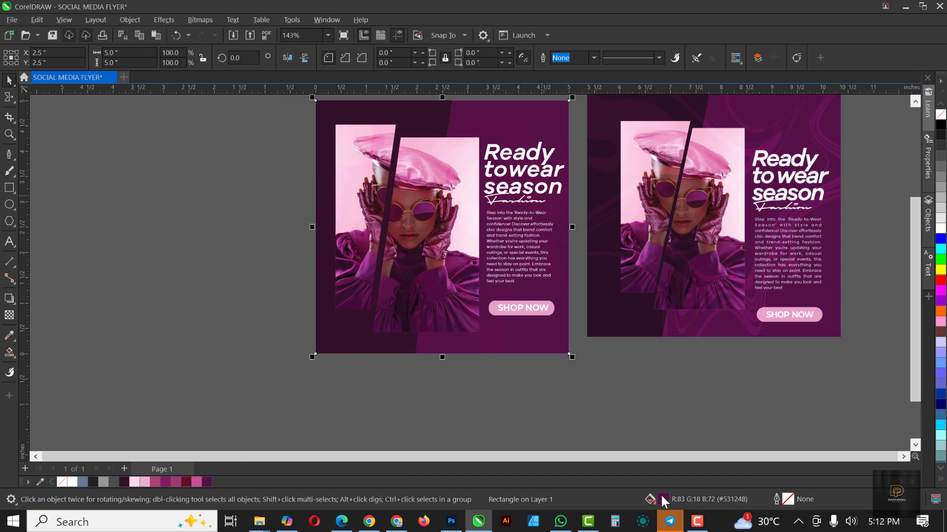
double_click(663, 500)
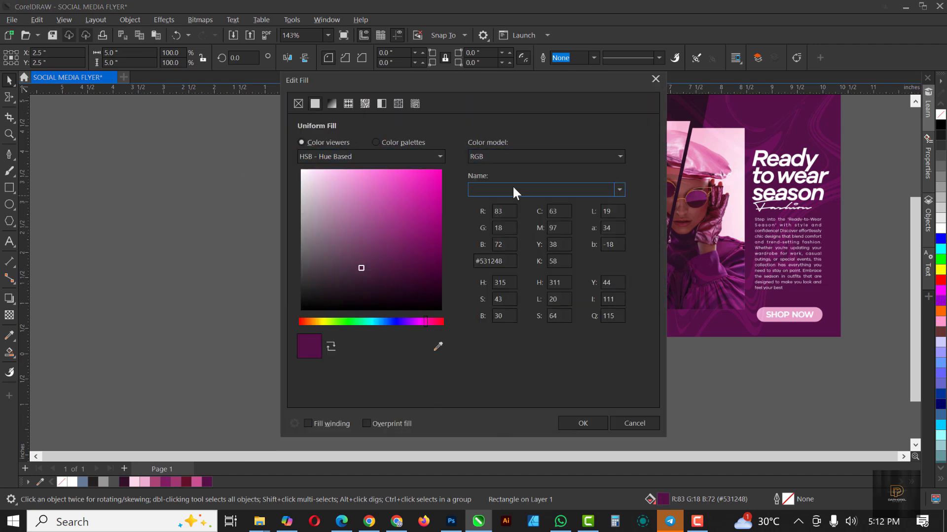
left_click(512, 264)
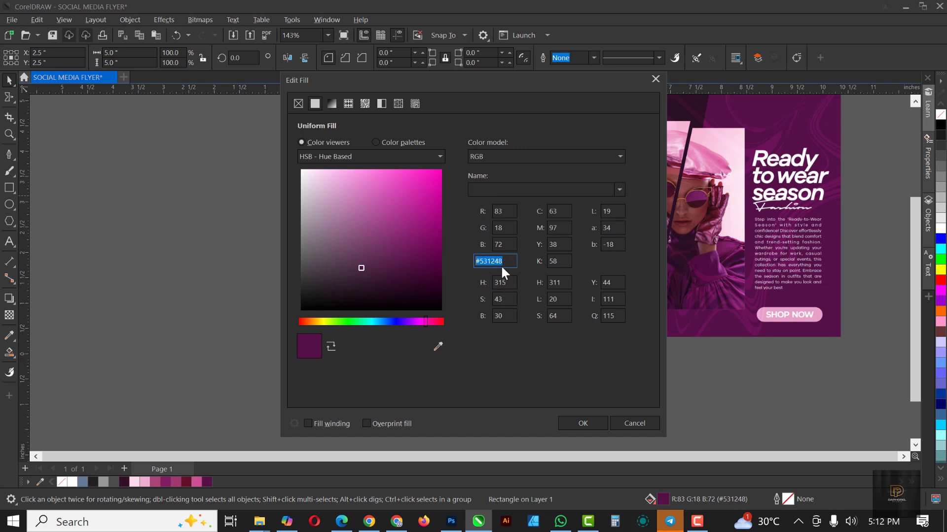
left_click(574, 424)
left_click(790, 192)
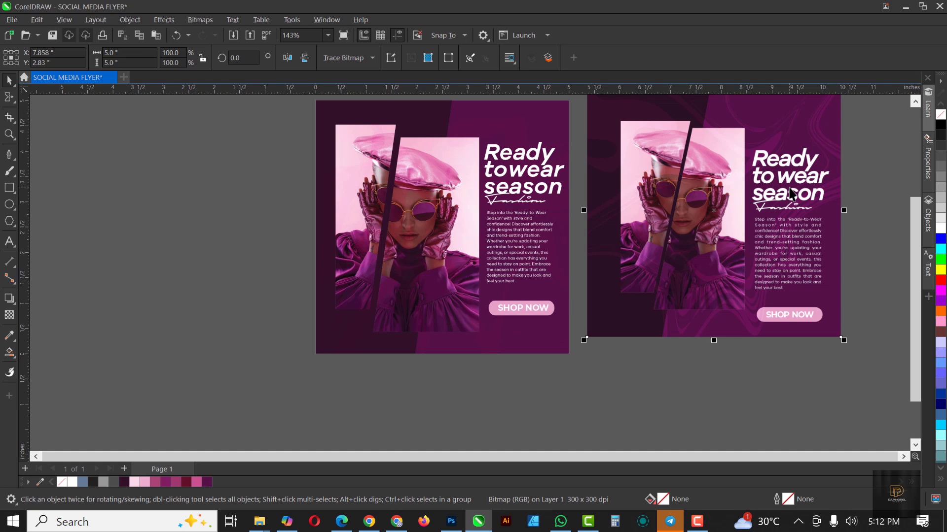
key("Delete")
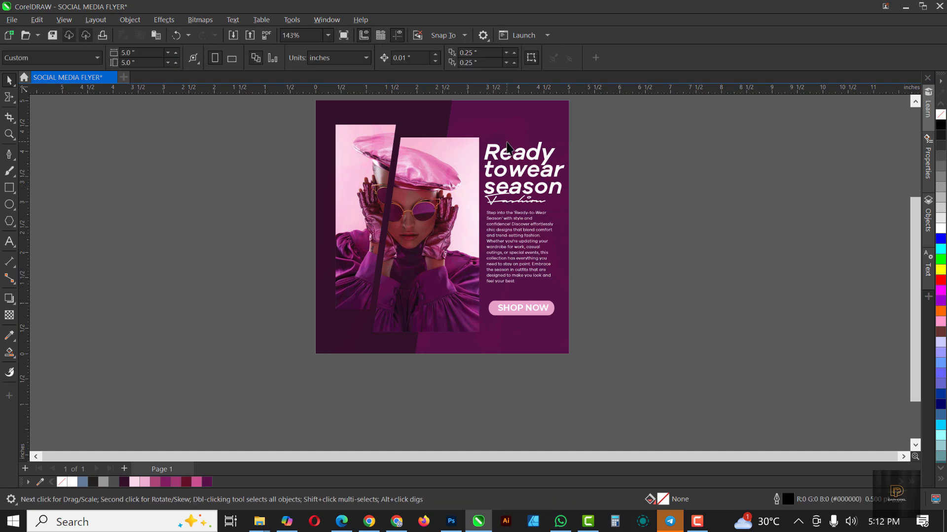
key("ctrl+z")
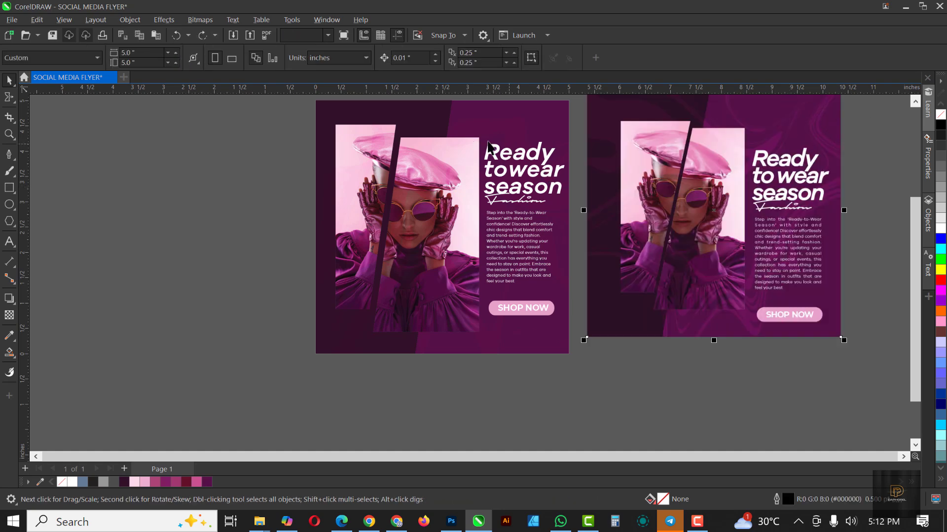
Step: Set the liquid shape's uniform transparency to 48 and keep its fill at #AC4477, after trying light pink #EEADCF
left_click(500, 133)
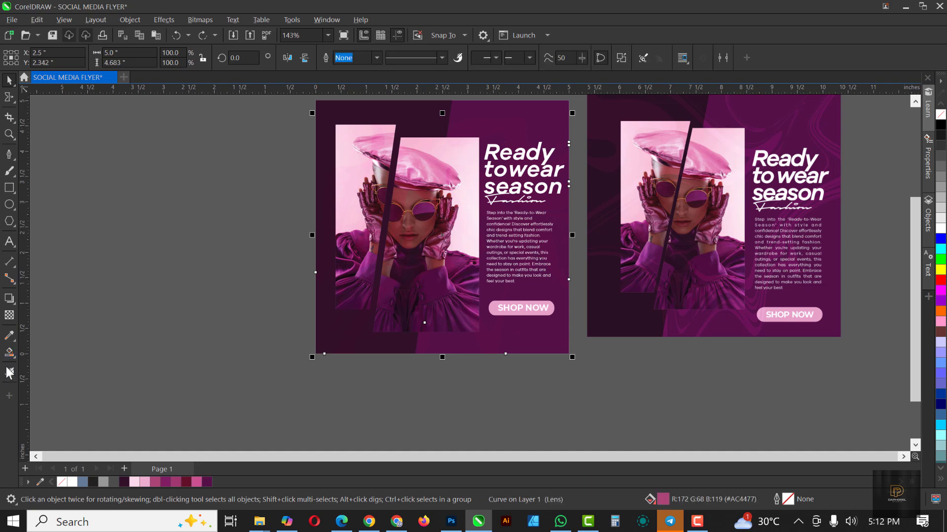
left_click(11, 312)
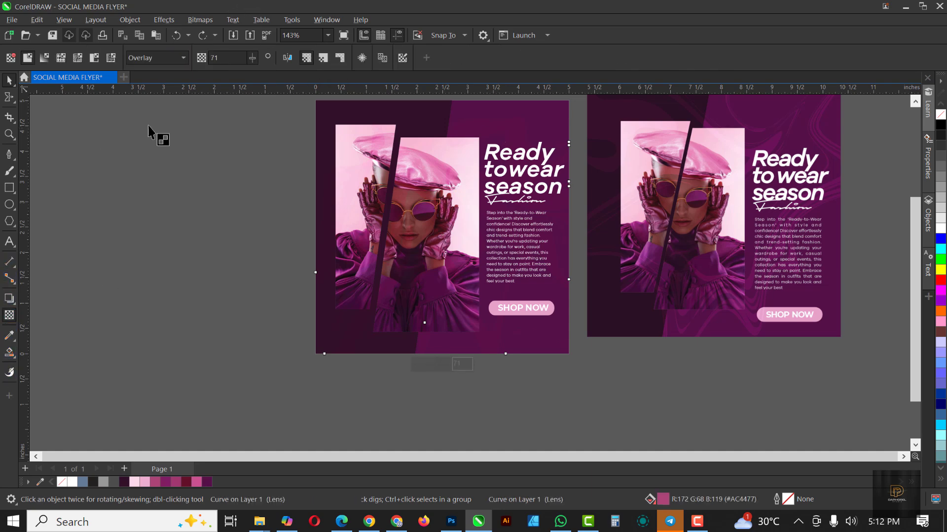
left_click_drag(252, 56, 242, 58)
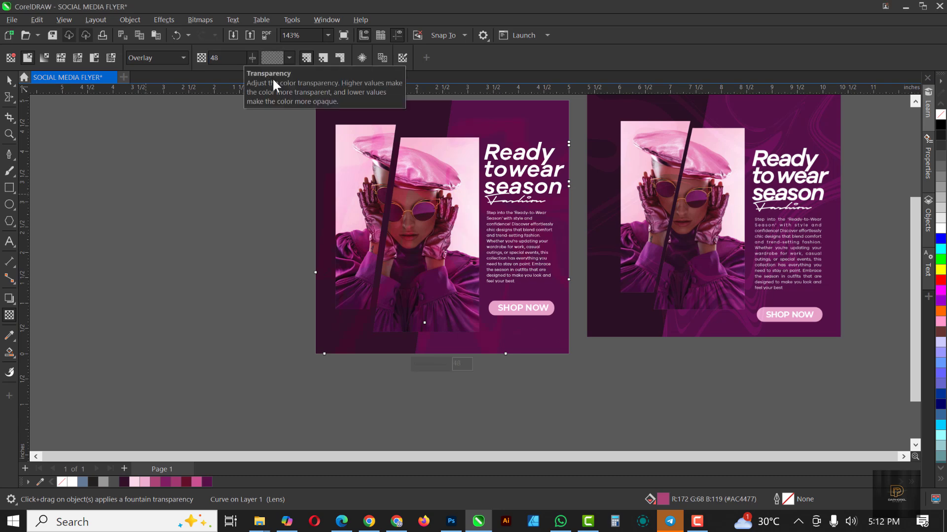
key("space")
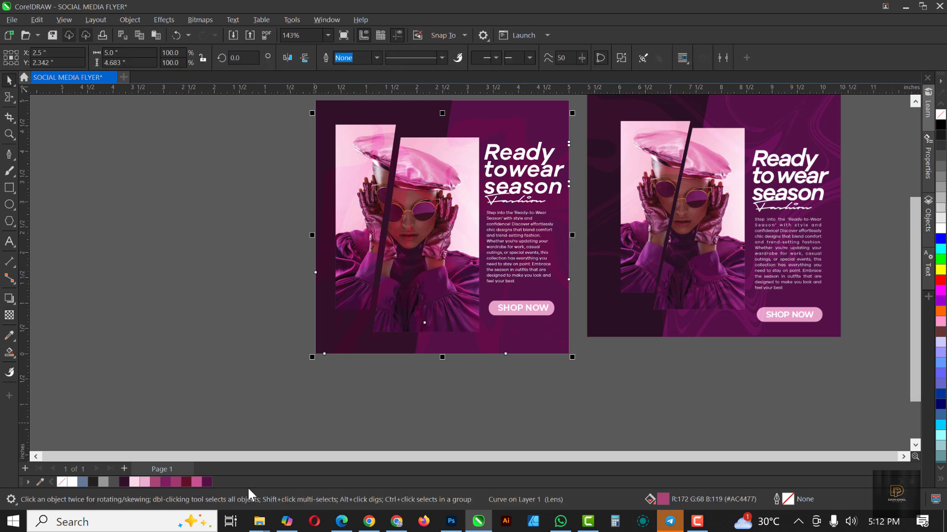
left_click(144, 483)
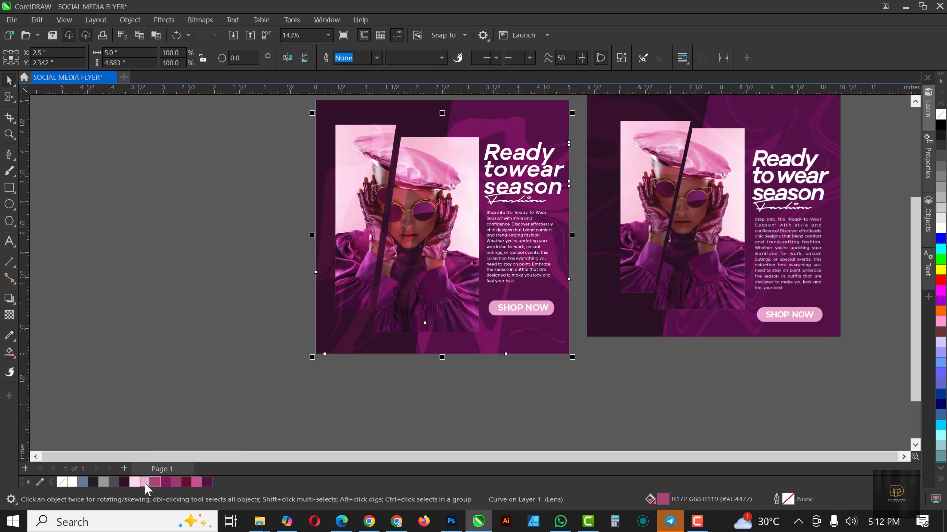
left_click(158, 483)
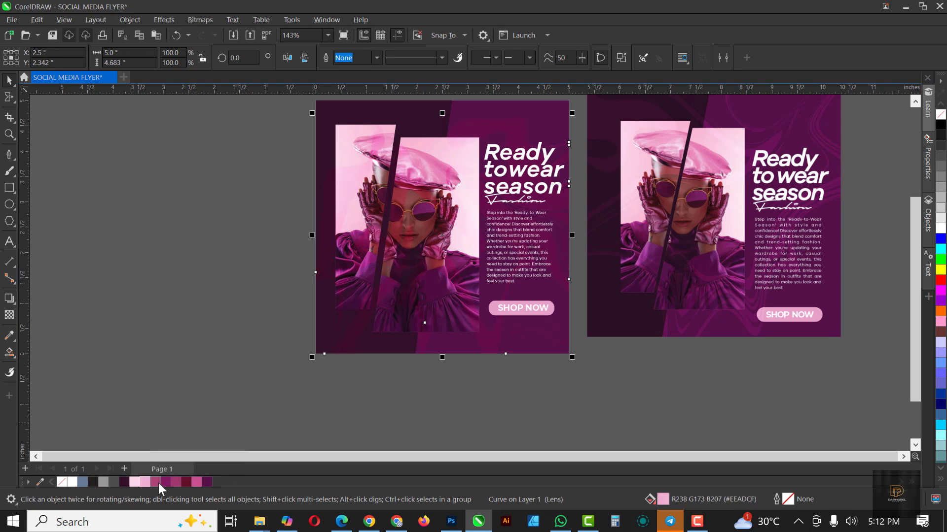
Step: Delete the reference flyer image beside the artboard
left_click(890, 162)
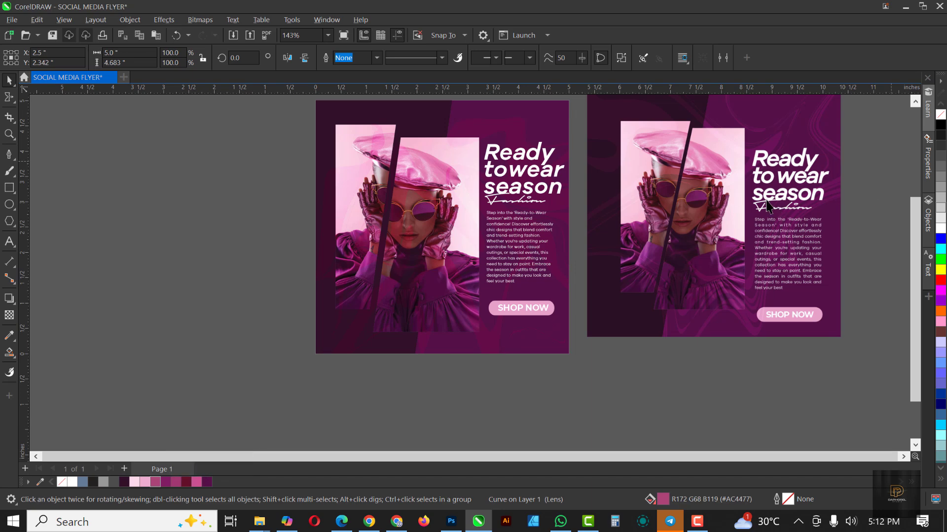
left_click(770, 191)
key("Delete")
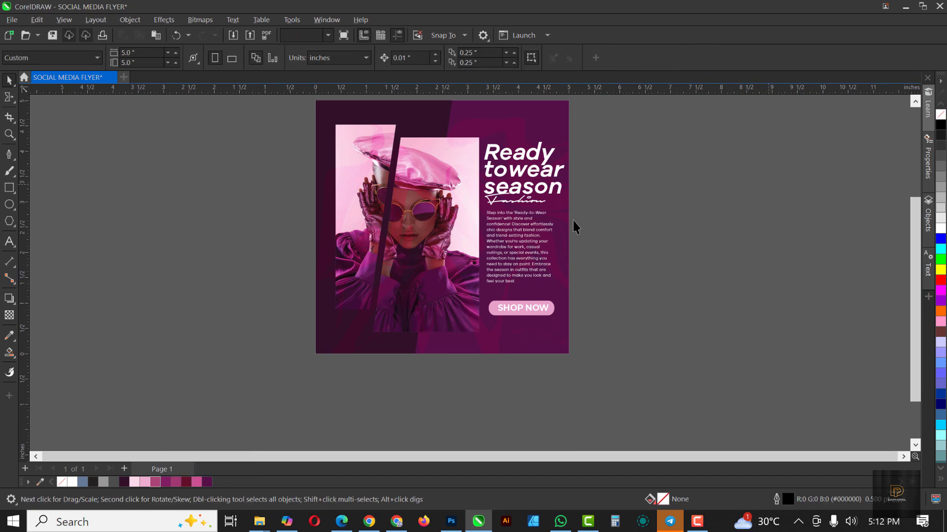